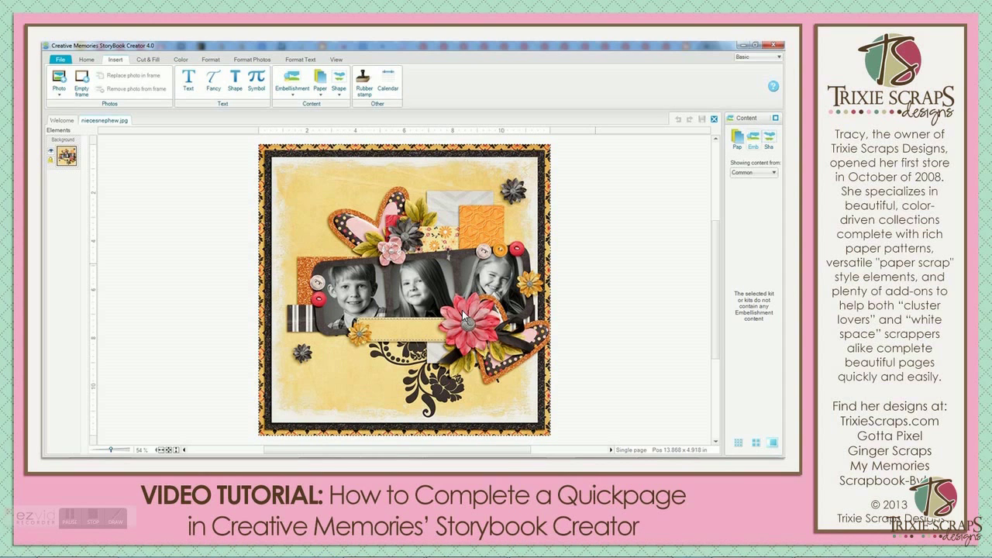
Step: Switch to the other StoryBook Creator window, which shows the Welcome screen
{"action": "key", "text": "alt+Tab"}
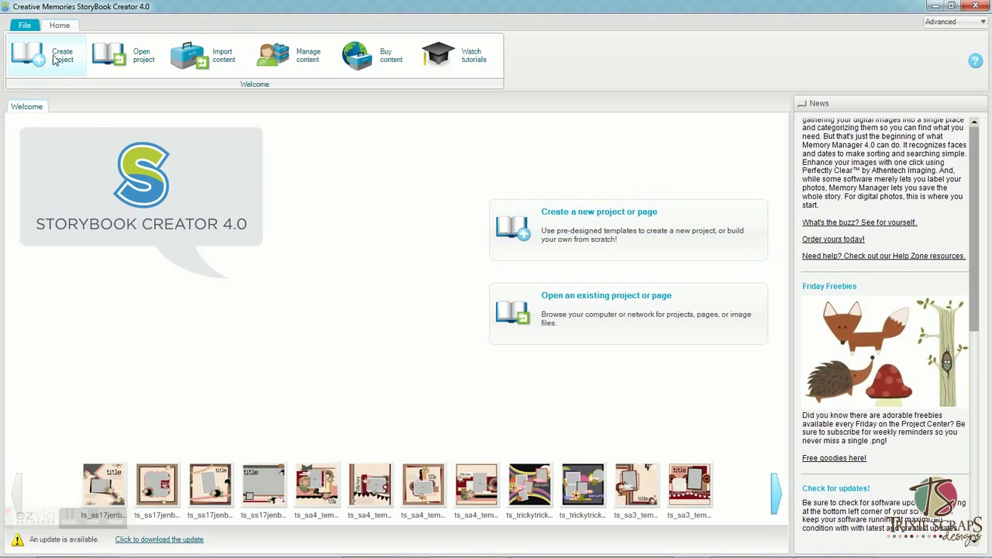
Step: Create a new single page at the Local Printer 12x12 Page size
{"action": "left_click", "coordinate": [591, 240]}
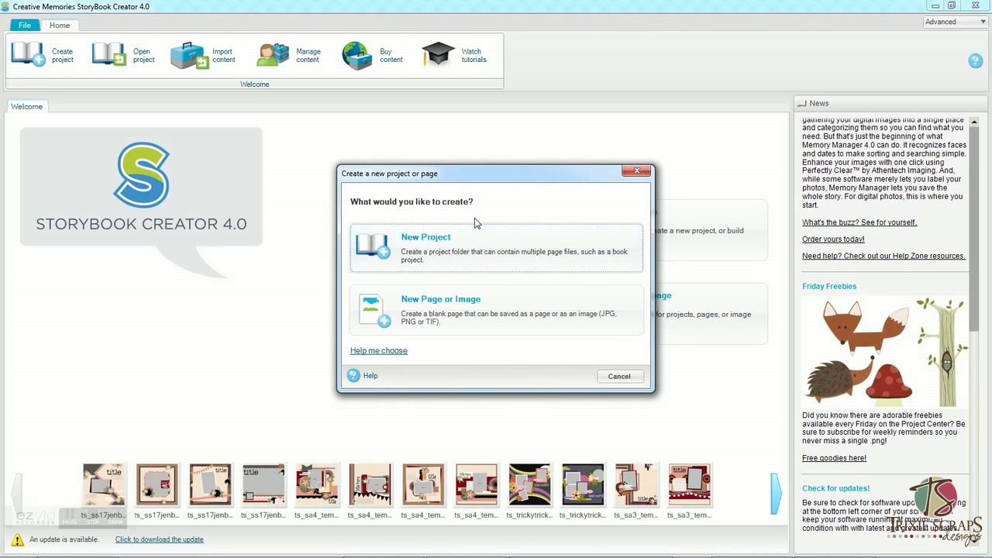
{"action": "left_click", "coordinate": [459, 317]}
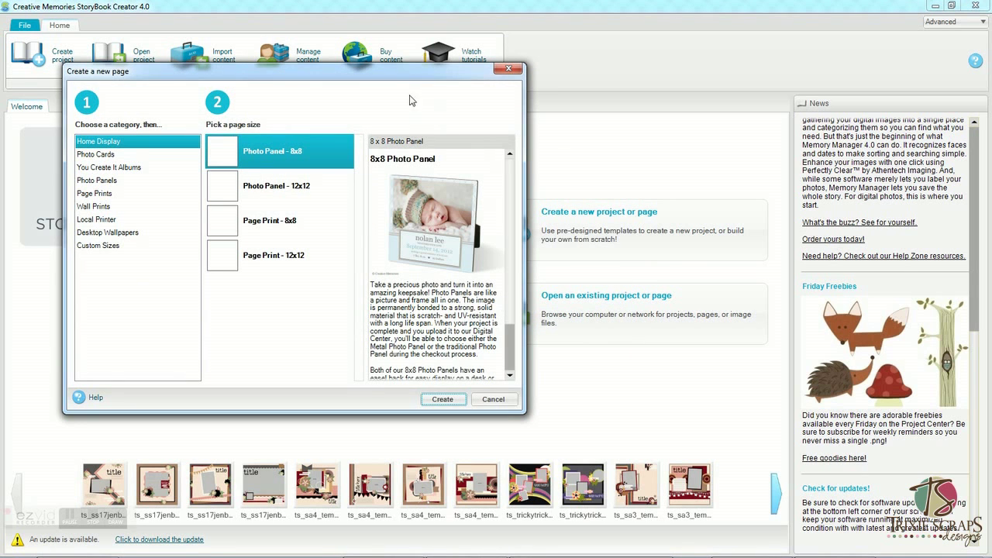
{"action": "left_click_drag", "start_coordinate": [375, 79], "coordinate": [487, 110]}
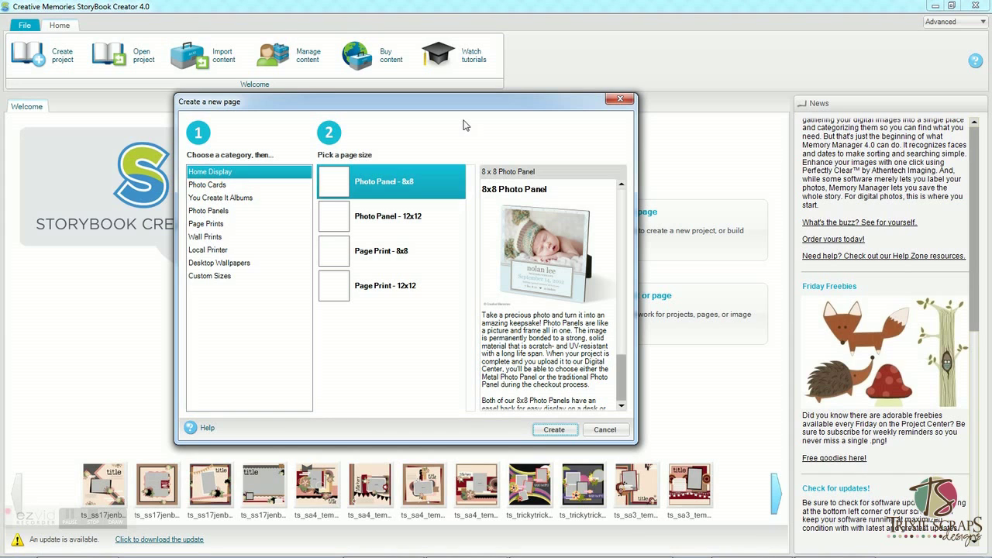
{"action": "left_click", "coordinate": [212, 251]}
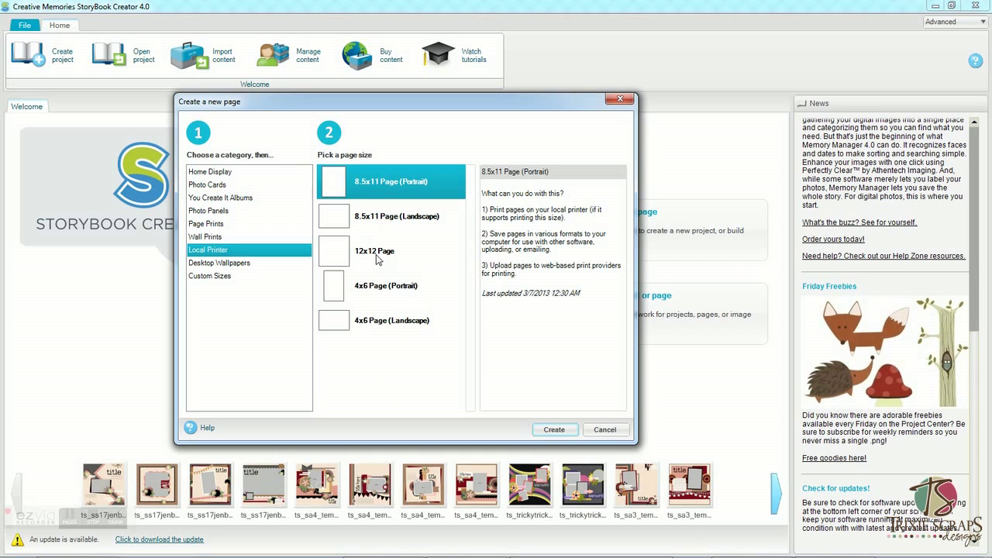
{"action": "left_click", "coordinate": [376, 259]}
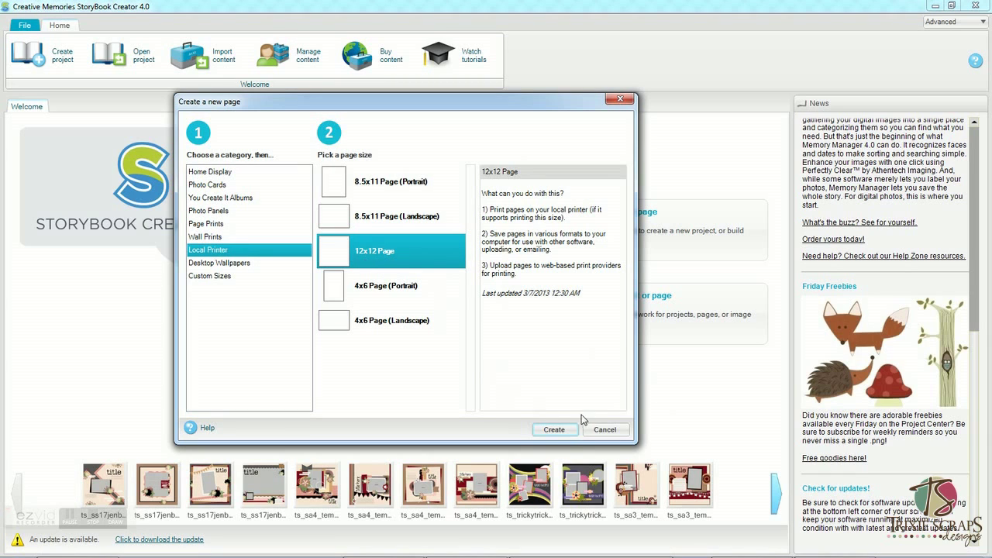
{"action": "left_click", "coordinate": [554, 430]}
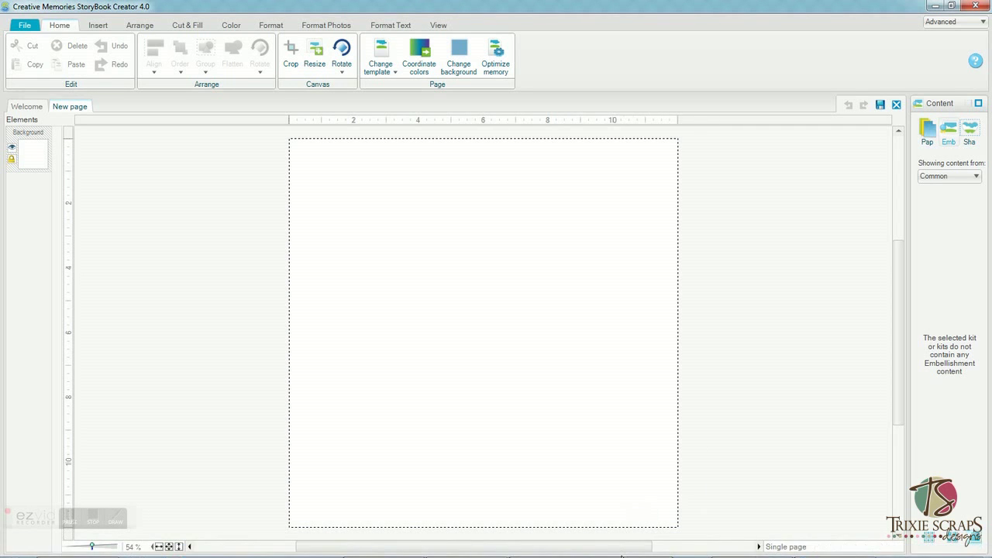
Step: Open the Quickpages folder's Heart of a Friend preview image in Windows Photo Viewer
{"action": "mouse_move", "coordinate": [701, 556]}
{"action": "left_click", "coordinate": [566, 552]}
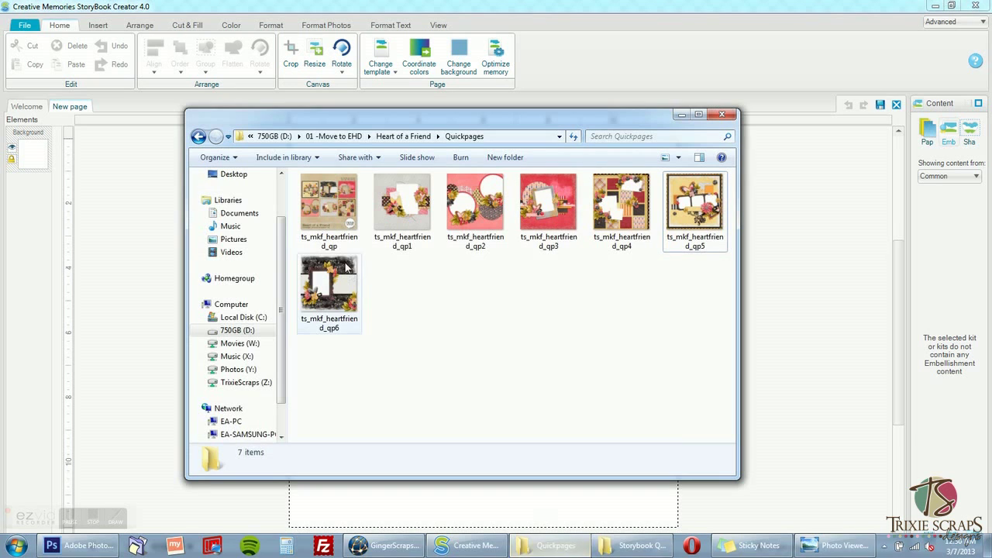
{"action": "double_click", "coordinate": [337, 246]}
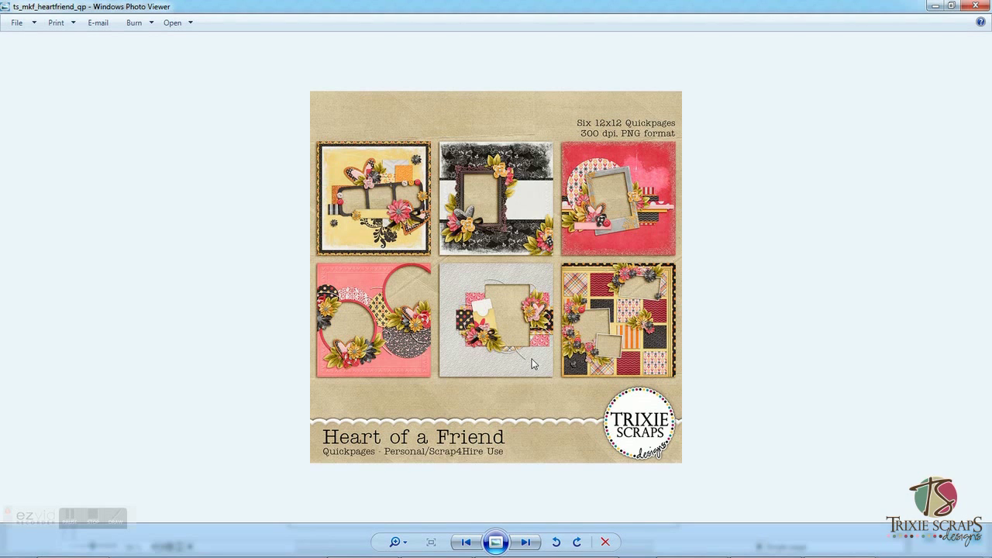
Step: Page through quickpages qp1 to qp5, stopping on ts_mkf_heartfriend_qp5
{"action": "left_click", "coordinate": [527, 542]}
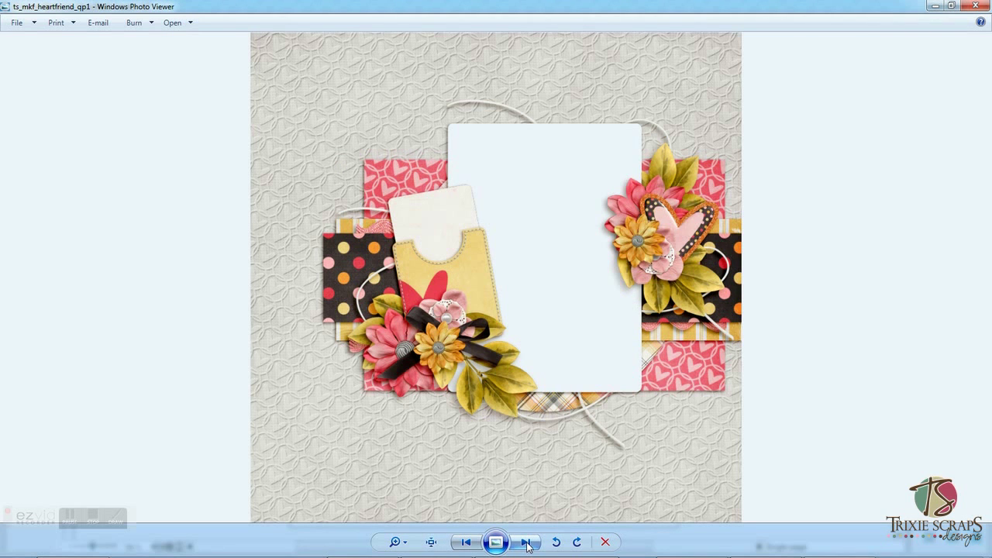
{"action": "left_click", "coordinate": [527, 542]}
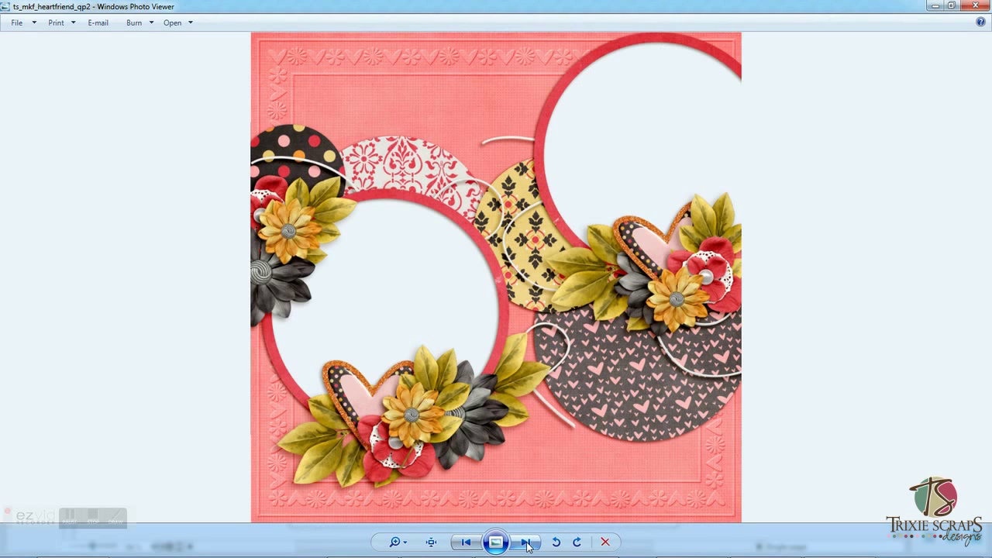
{"action": "left_click", "coordinate": [527, 542]}
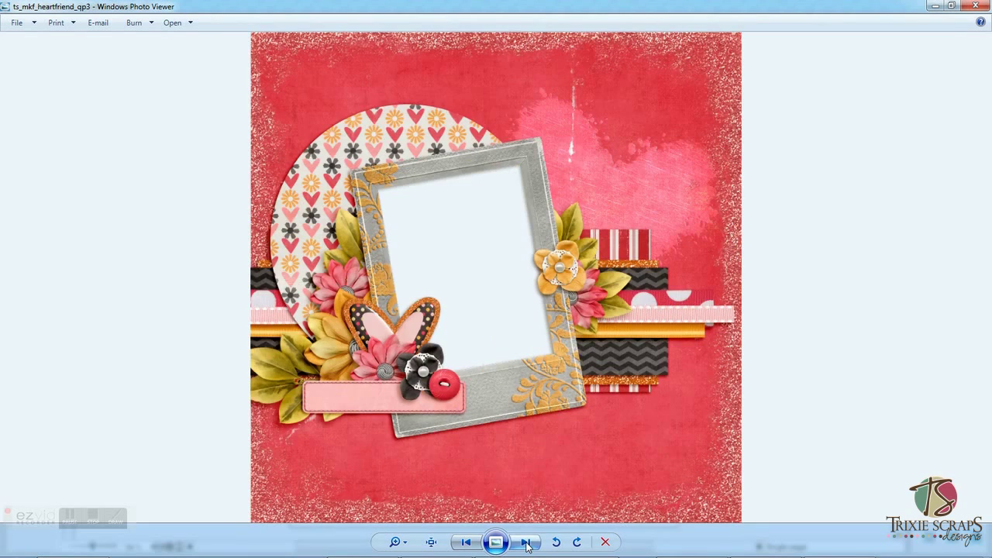
{"action": "left_click", "coordinate": [527, 543]}
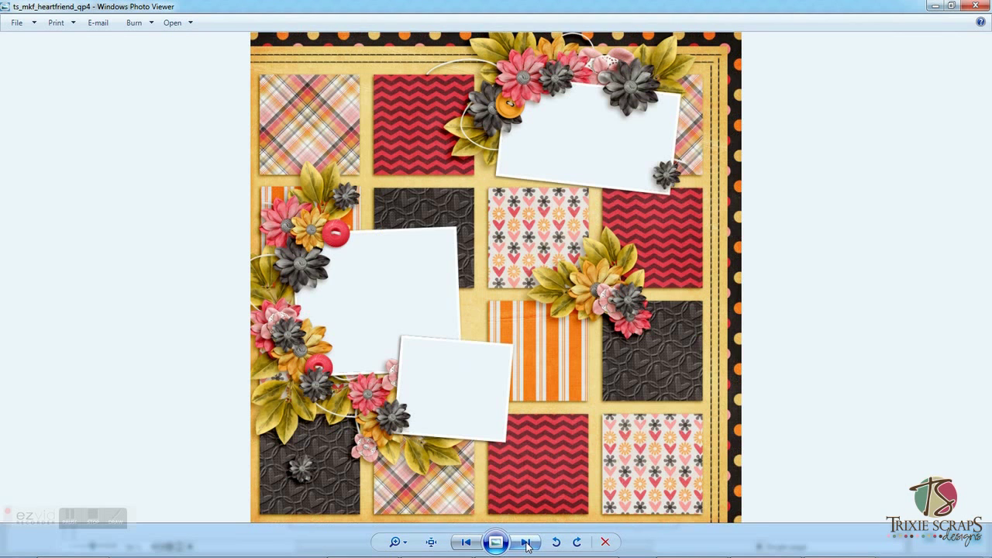
{"action": "left_click", "coordinate": [527, 542]}
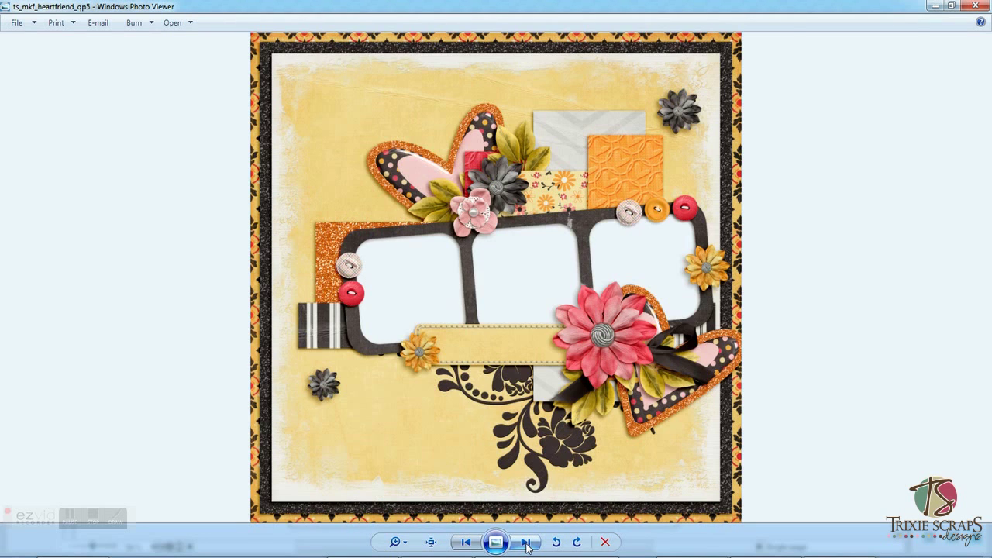
Step: Close Photo Viewer and drag ts_mkf_heartfriend_qp5 from the folder onto the blank page
{"action": "left_click", "coordinate": [974, 6]}
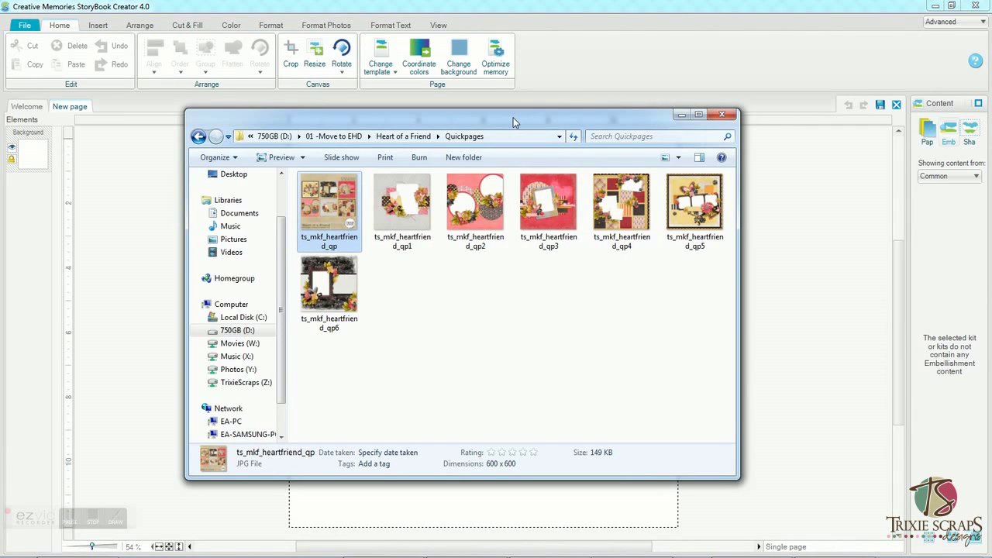
{"action": "left_click_drag", "start_coordinate": [577, 169], "coordinate": [640, 247]}
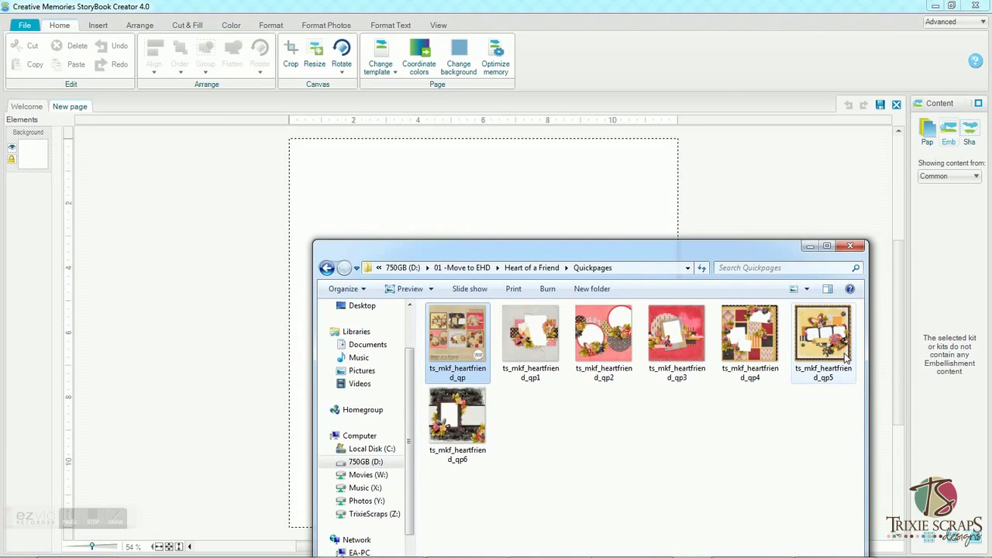
{"action": "left_click", "coordinate": [835, 321]}
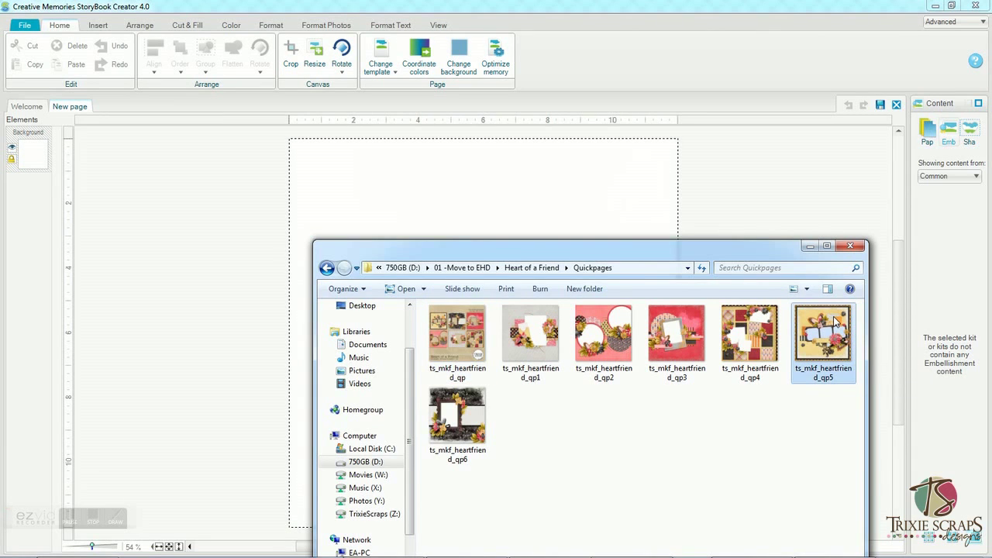
{"action": "left_click_drag", "start_coordinate": [835, 321], "coordinate": [568, 199]}
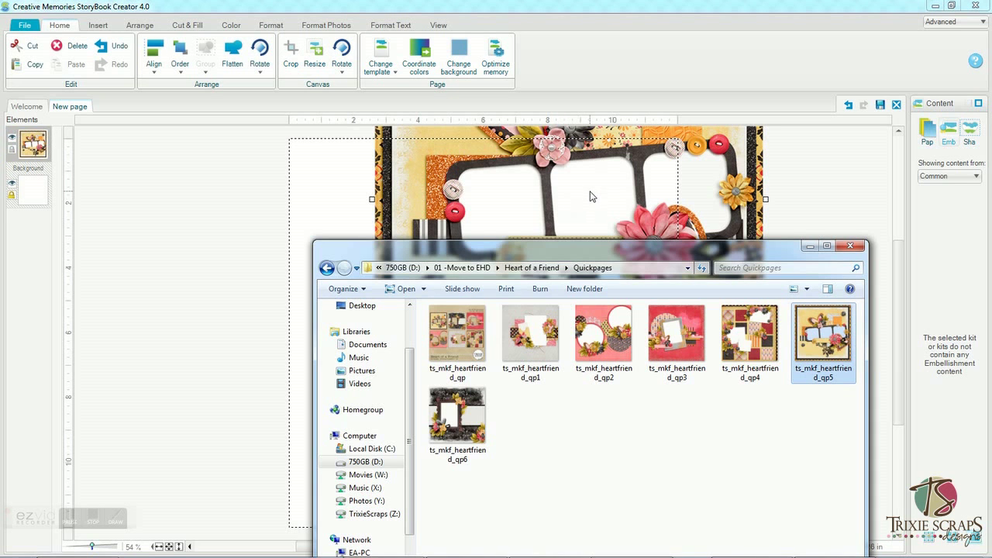
{"action": "left_click", "coordinate": [273, 201]}
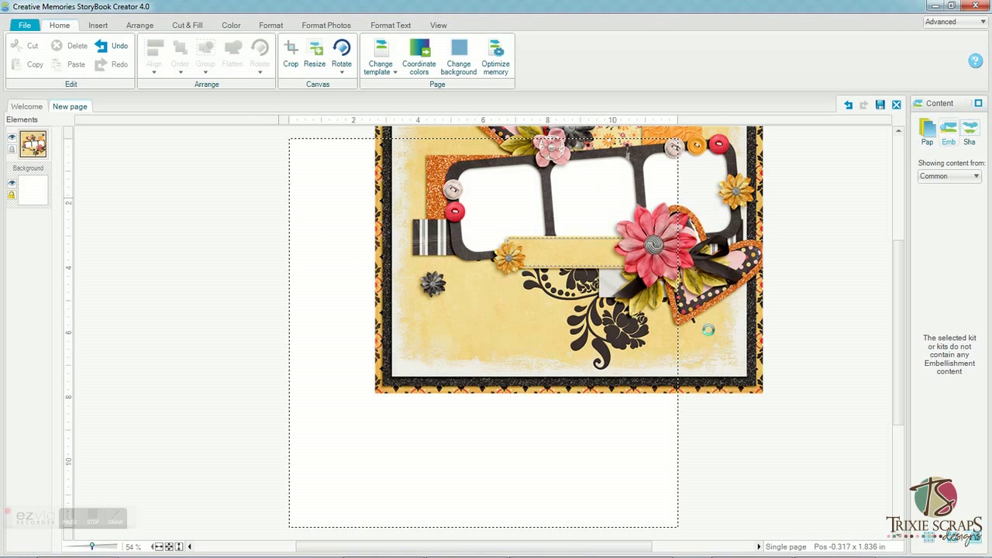
Step: Undo that placement, then drag qp5 onto the page again
{"action": "key", "text": "ctrl+z"}
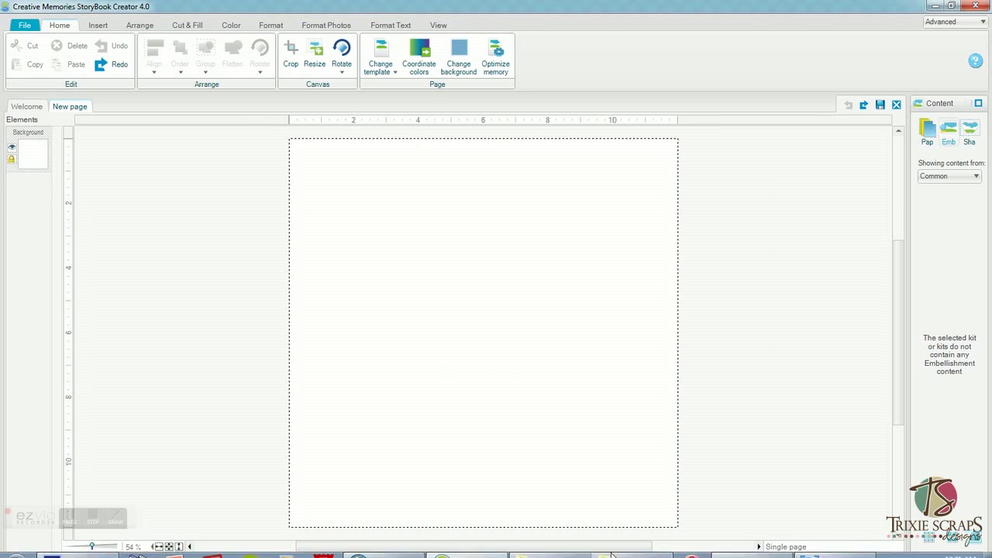
{"action": "left_click", "coordinate": [554, 545]}
{"action": "left_click_drag", "start_coordinate": [833, 378], "coordinate": [555, 184]}
{"action": "left_click", "coordinate": [809, 246]}
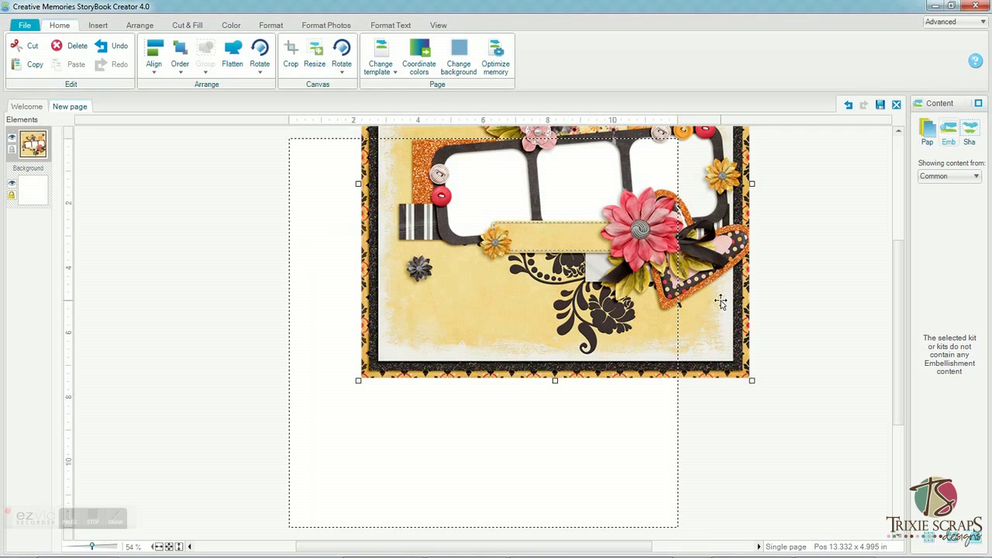
Step: Centre the qp5 quickpage on the 12x12 page with Align > Center on page
{"action": "left_click", "coordinate": [157, 71]}
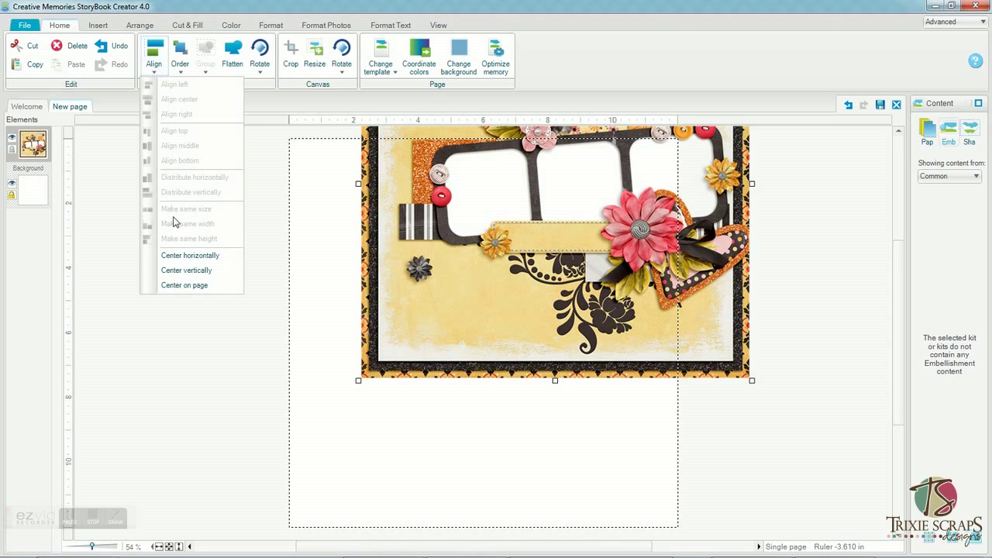
{"action": "left_click", "coordinate": [184, 285]}
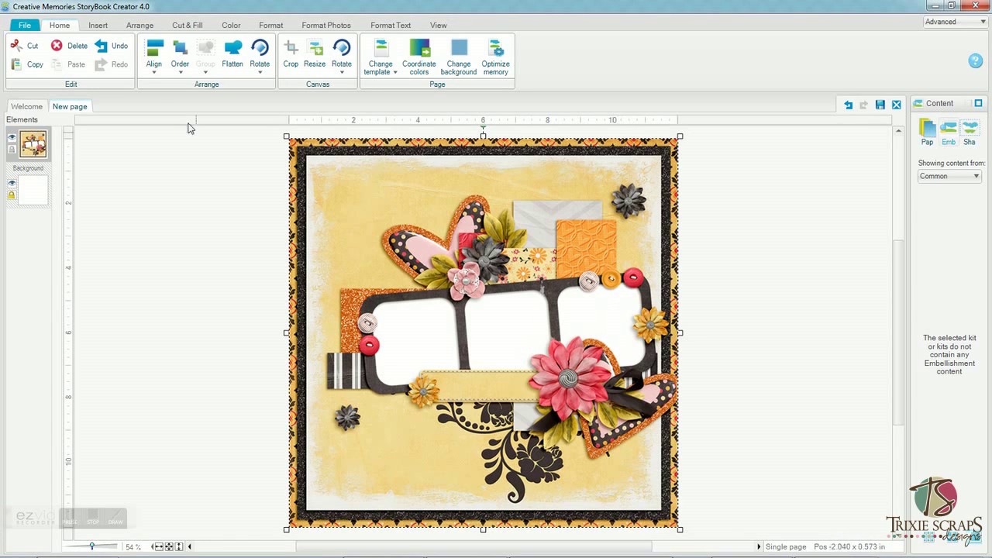
Step: Insert an empty photo frame from the Insert options and select it
{"action": "left_click", "coordinate": [95, 27]}
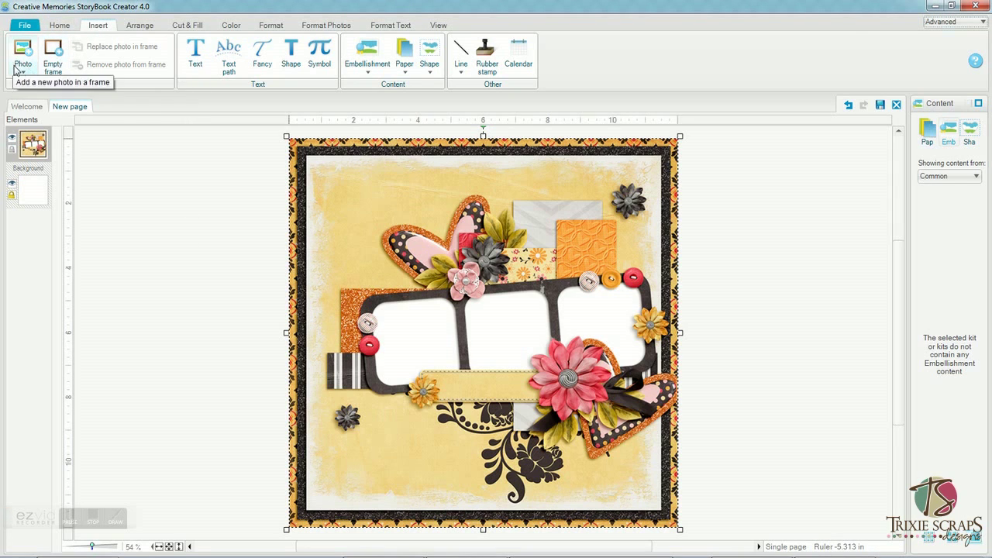
{"action": "left_click", "coordinate": [52, 66]}
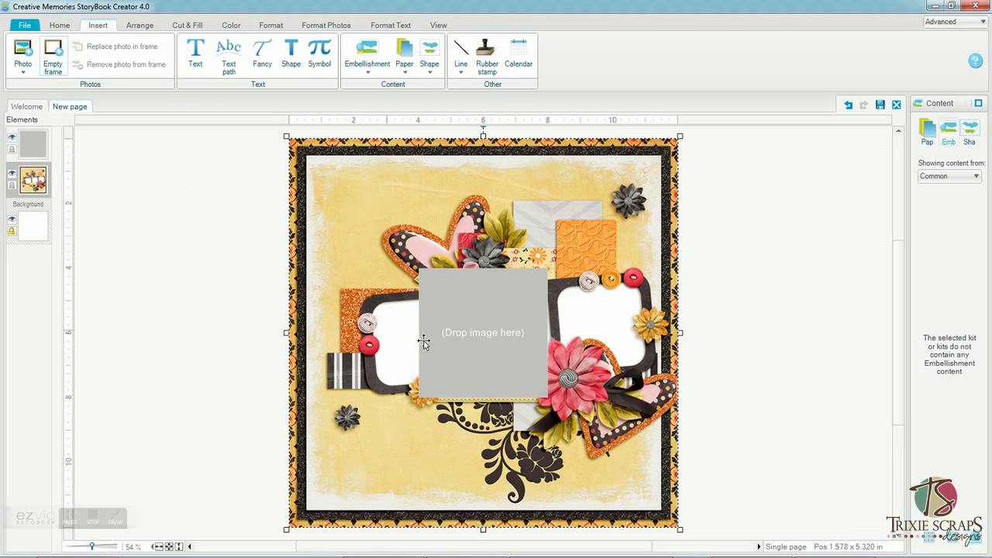
{"action": "left_click", "coordinate": [505, 319]}
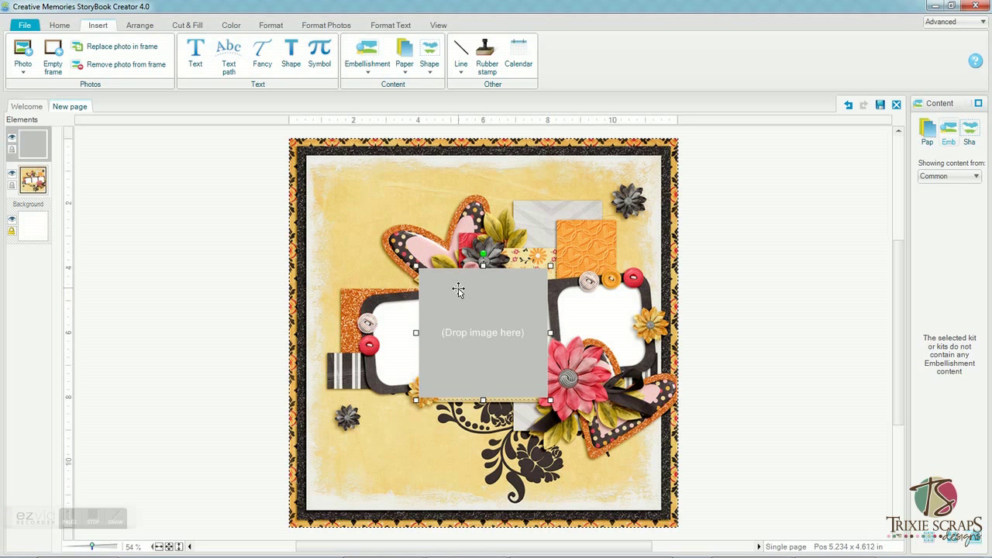
Step: Move the empty frame over the right opening, shrink it, and tilt it to about -4°
{"action": "left_click_drag", "start_coordinate": [462, 297], "coordinate": [564, 286]}
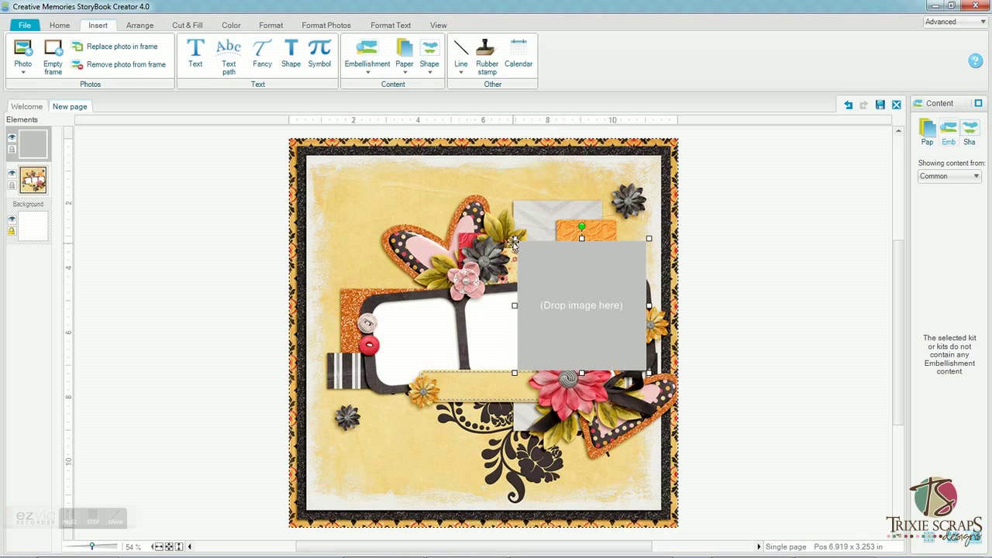
{"action": "left_click_drag", "start_coordinate": [514, 239], "coordinate": [551, 278]}
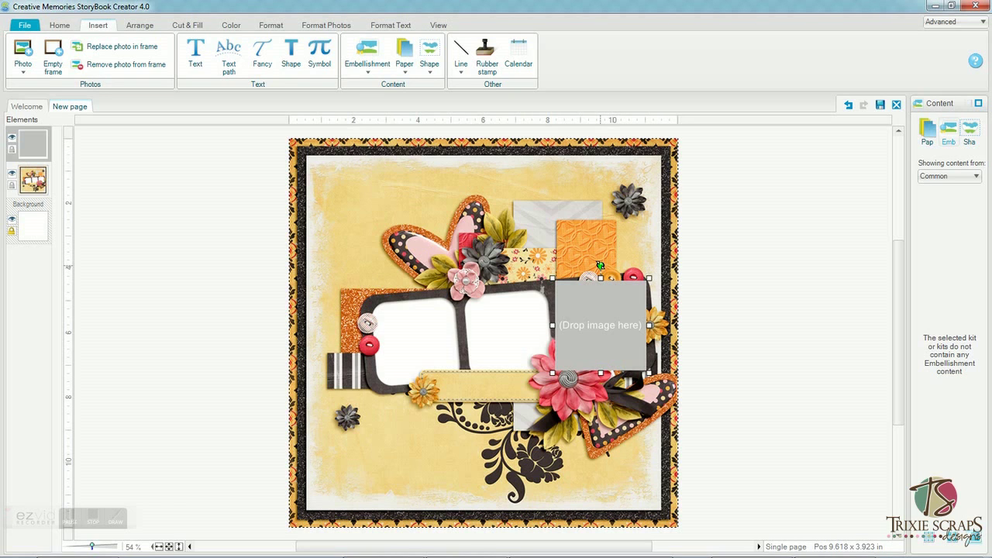
{"action": "left_click_drag", "start_coordinate": [600, 265], "coordinate": [593, 255]}
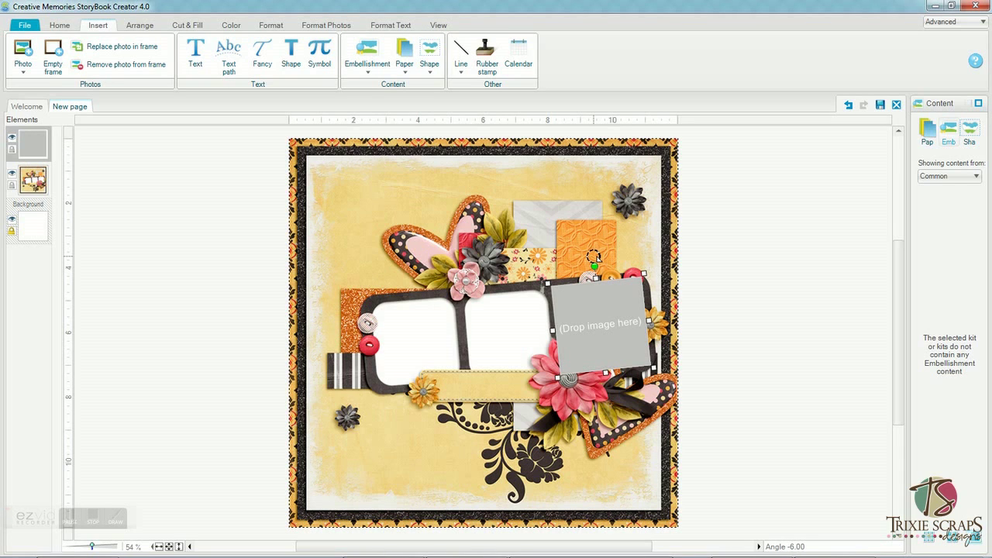
{"action": "left_click_drag", "start_coordinate": [592, 256], "coordinate": [594, 259]}
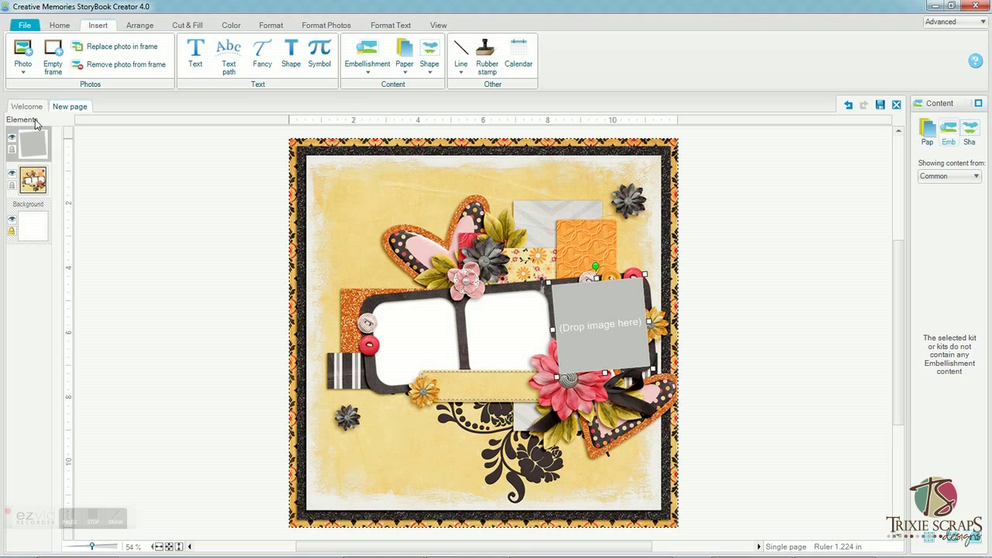
Step: In the Elements panel, move the empty frame's layer below the quickpage layer
{"action": "mouse_move", "coordinate": [31, 140]}
{"action": "left_click_drag", "start_coordinate": [29, 145], "coordinate": [28, 173]}
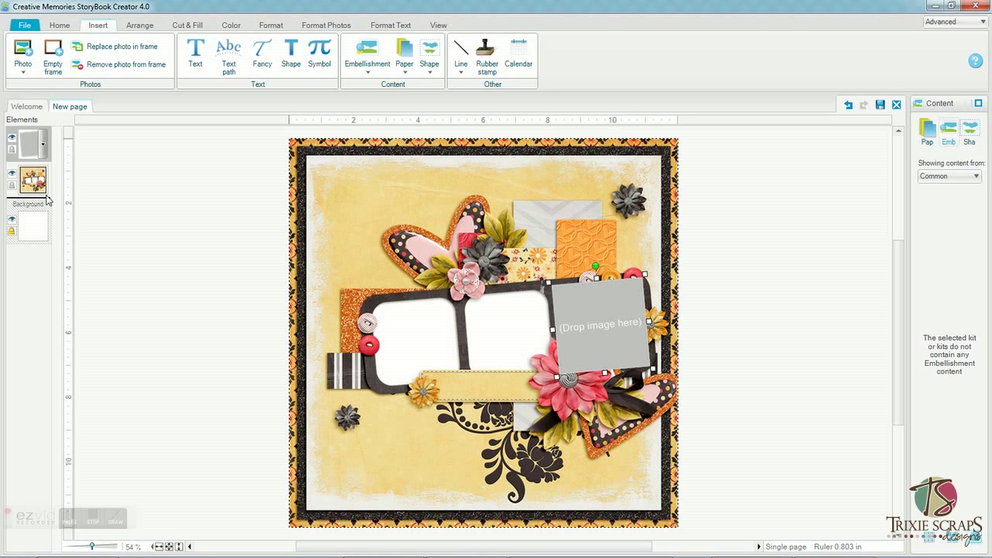
{"action": "left_click_drag", "start_coordinate": [46, 200], "coordinate": [45, 198]}
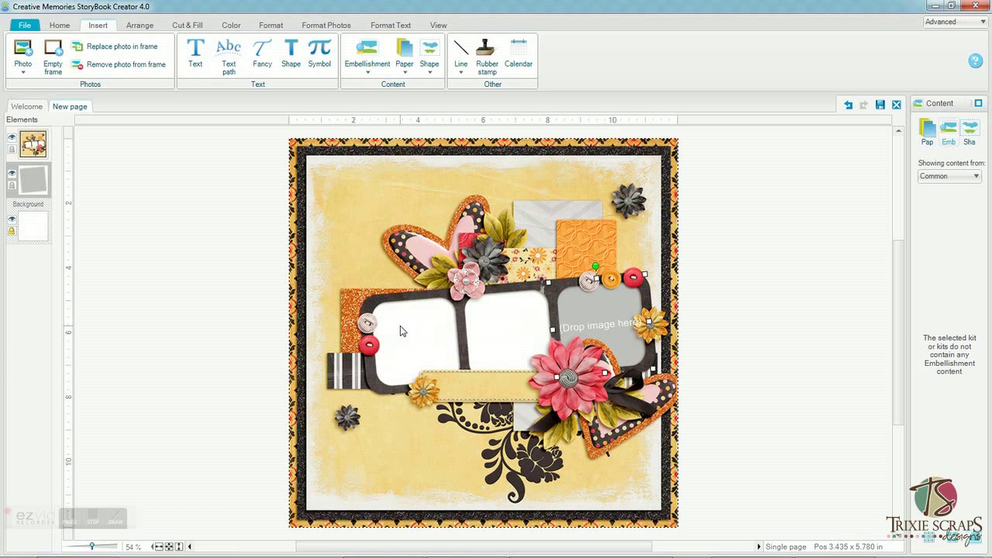
Step: Copy the empty frame, paste a copy over the middle opening, and layer it below the quickpage
{"action": "right_click", "coordinate": [582, 311]}
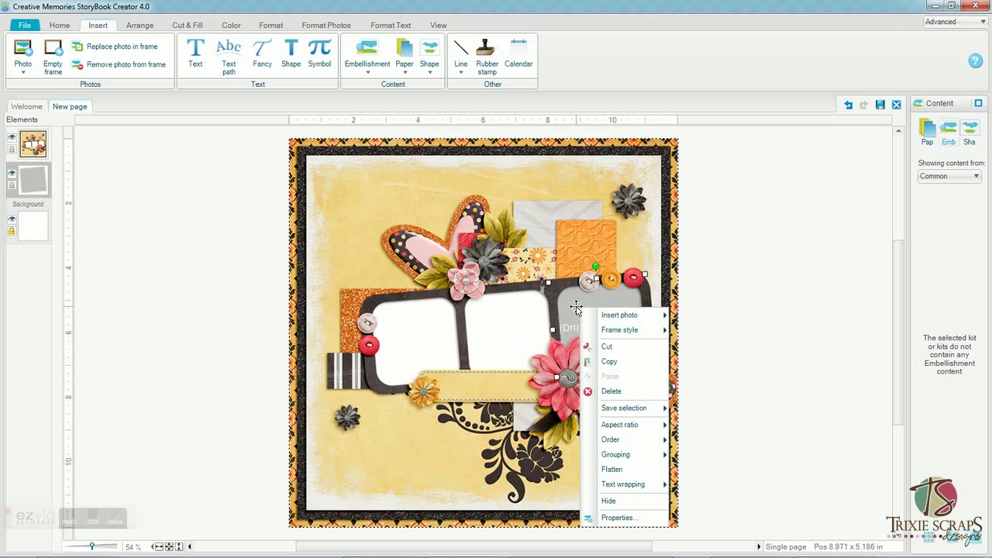
{"action": "right_click", "coordinate": [569, 301]}
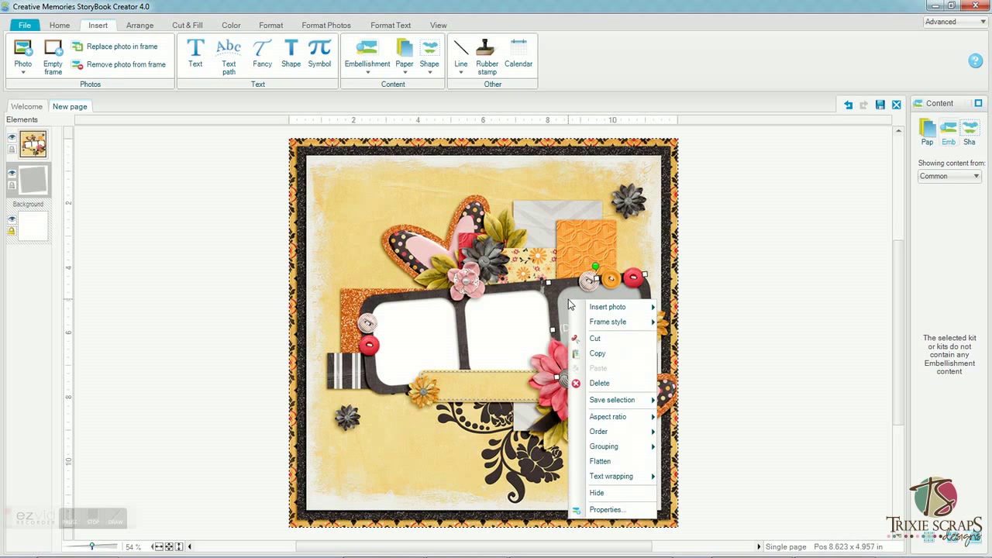
{"action": "left_click", "coordinate": [603, 356]}
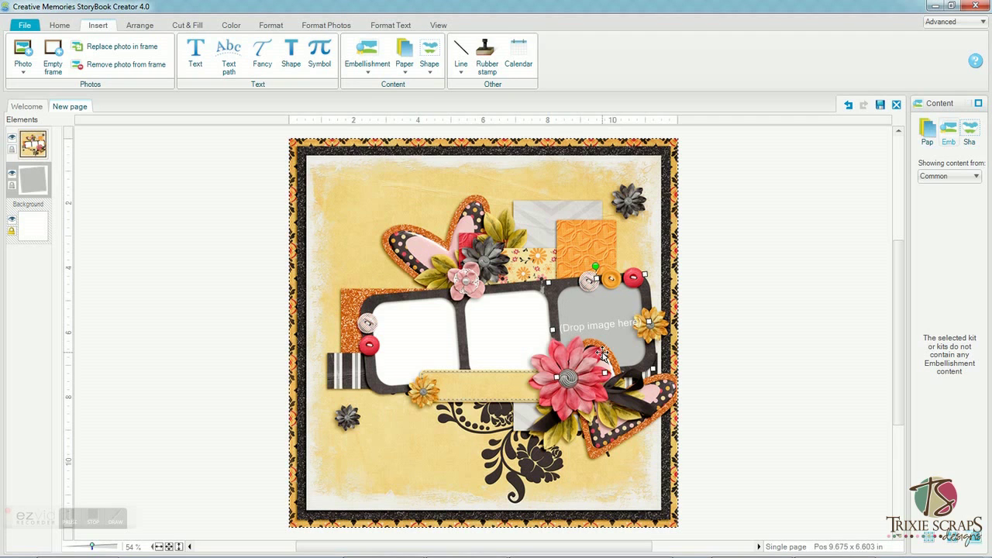
{"action": "left_click", "coordinate": [465, 335]}
{"action": "right_click", "coordinate": [489, 331]}
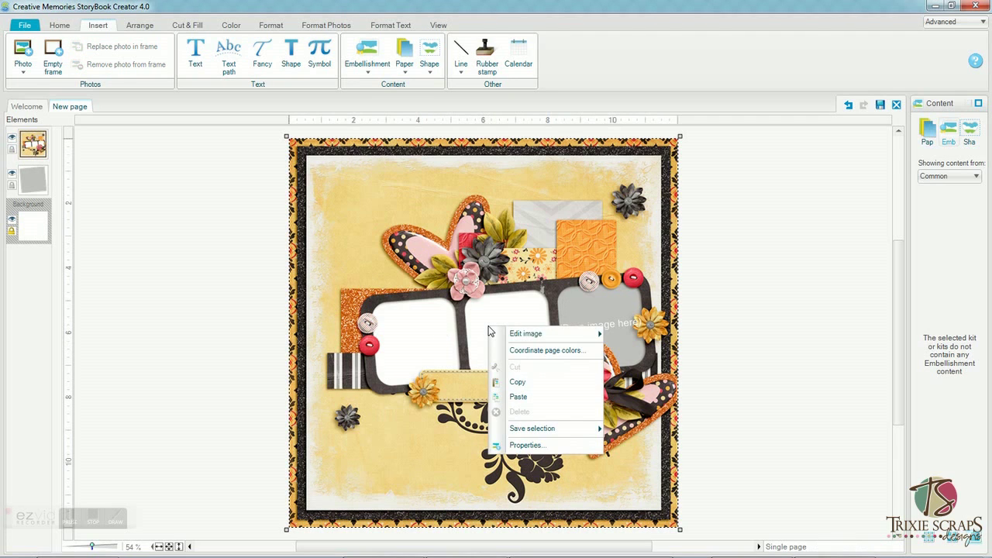
{"action": "left_click", "coordinate": [518, 397]}
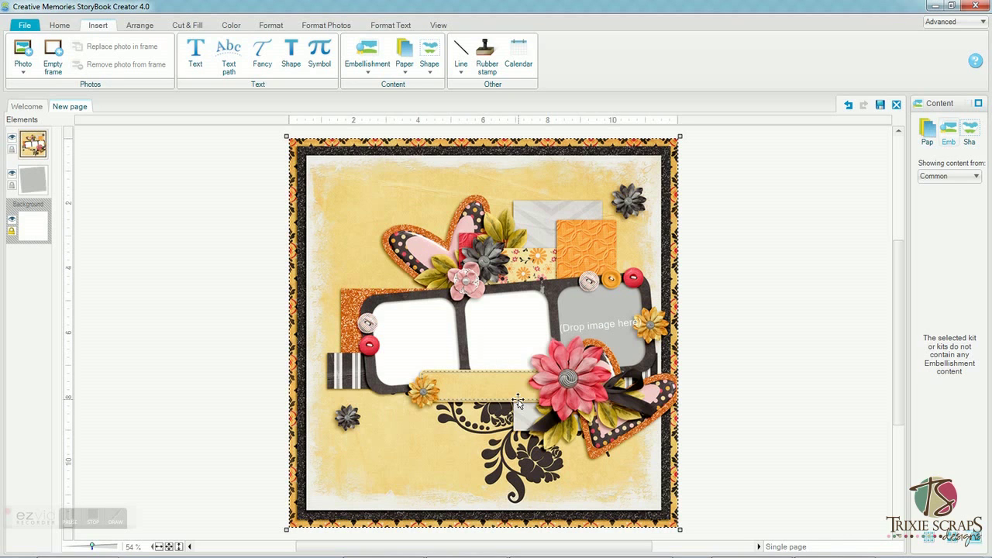
{"action": "left_click_drag", "start_coordinate": [471, 310], "coordinate": [496, 308]}
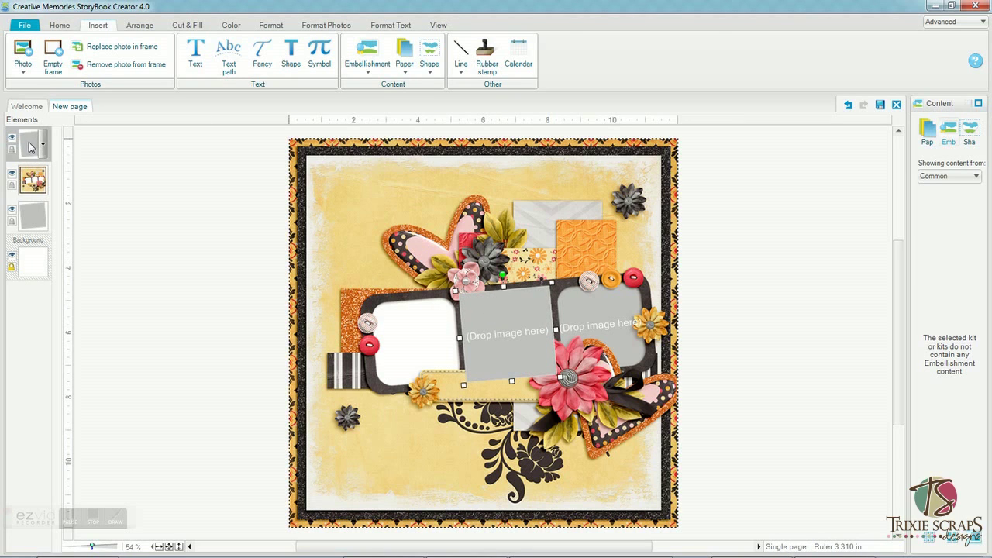
{"action": "left_click_drag", "start_coordinate": [28, 142], "coordinate": [31, 188]}
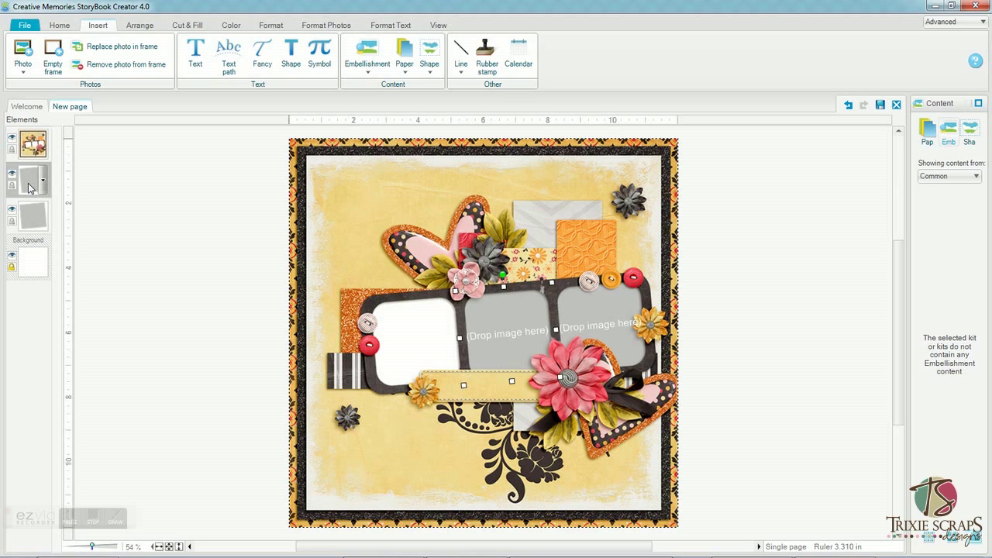
Step: Paste another frame over the left opening, layer it below the quickpage, and show the photos folder
{"action": "right_click", "coordinate": [398, 339]}
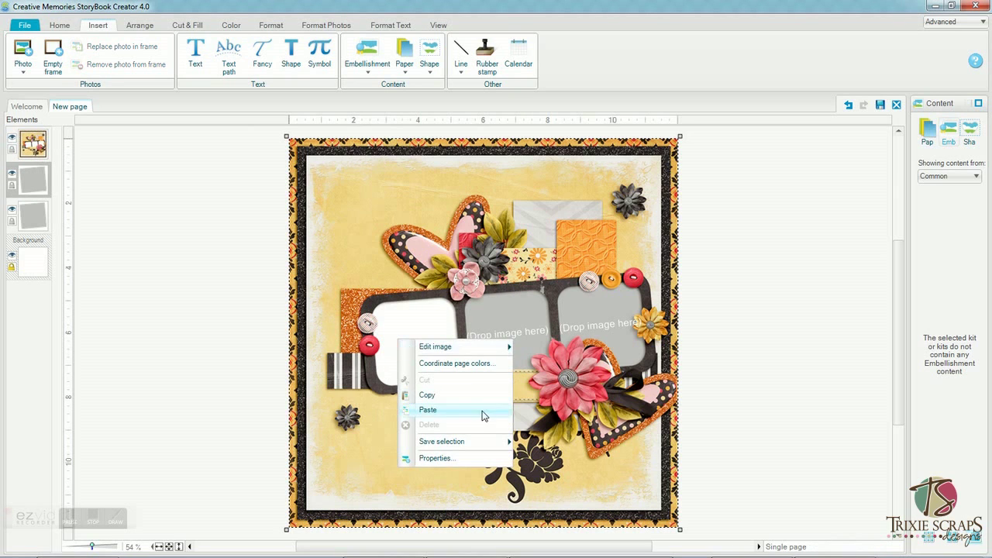
{"action": "left_click", "coordinate": [439, 416]}
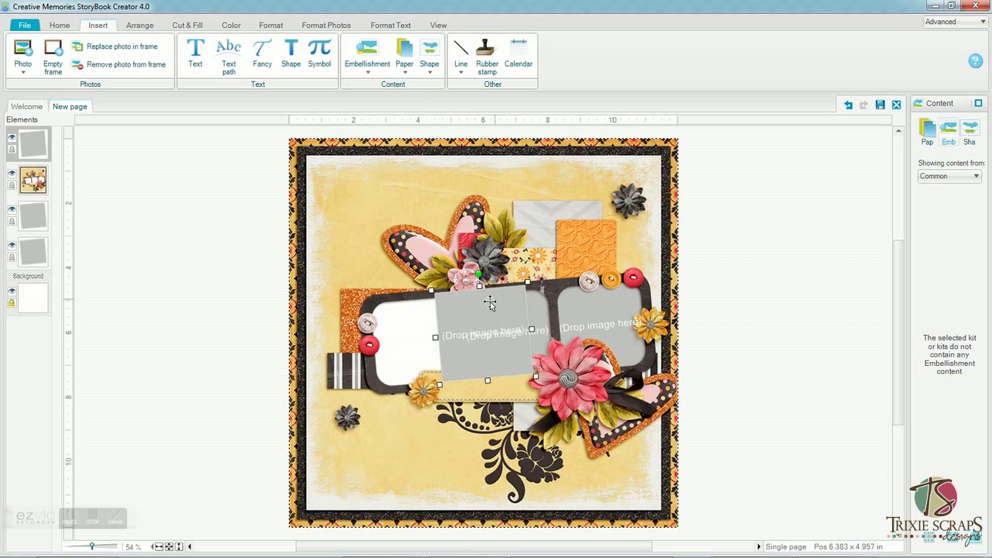
{"action": "left_click_drag", "start_coordinate": [480, 310], "coordinate": [428, 308]}
{"action": "left_click_drag", "start_coordinate": [29, 143], "coordinate": [29, 193]}
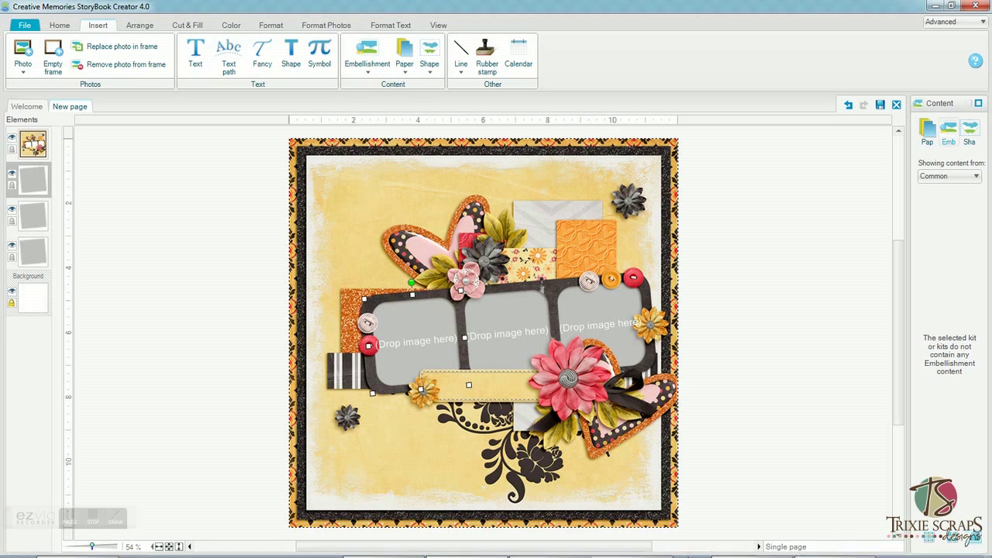
{"action": "left_click", "coordinate": [632, 554]}
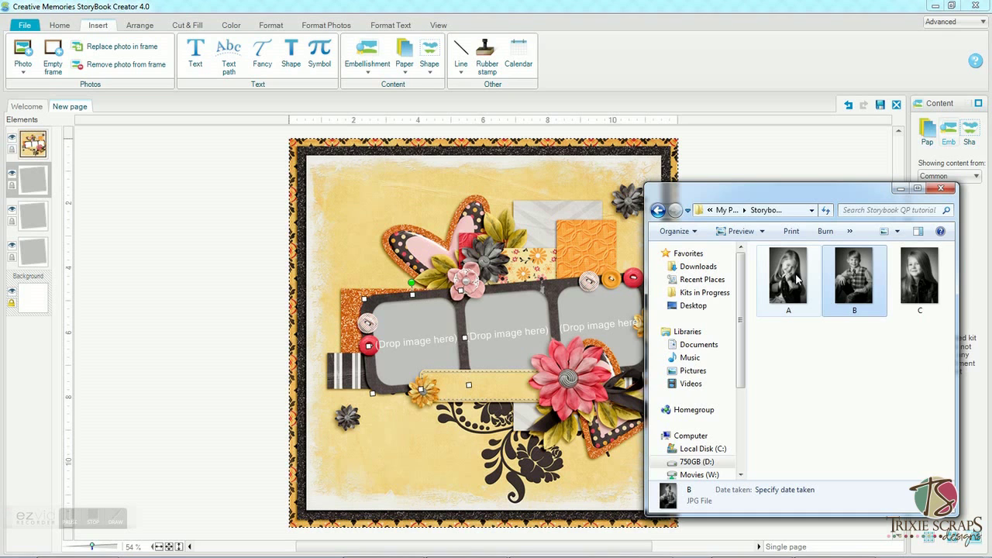
Step: Drag black-and-white photo A from the folder into the right-hand photo frame
{"action": "left_click_drag", "start_coordinate": [777, 196], "coordinate": [828, 189]}
{"action": "left_click", "coordinate": [595, 300]}
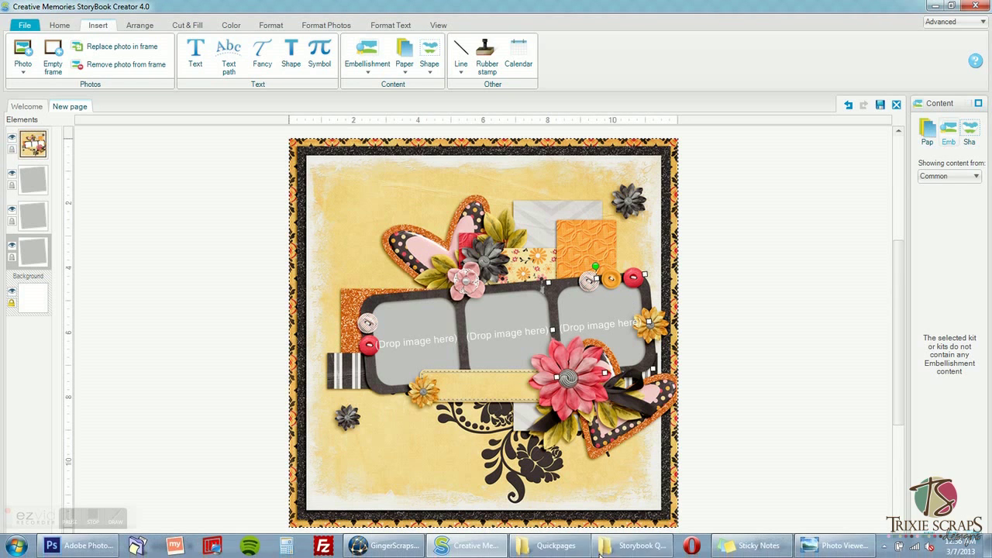
{"action": "left_click", "coordinate": [633, 545]}
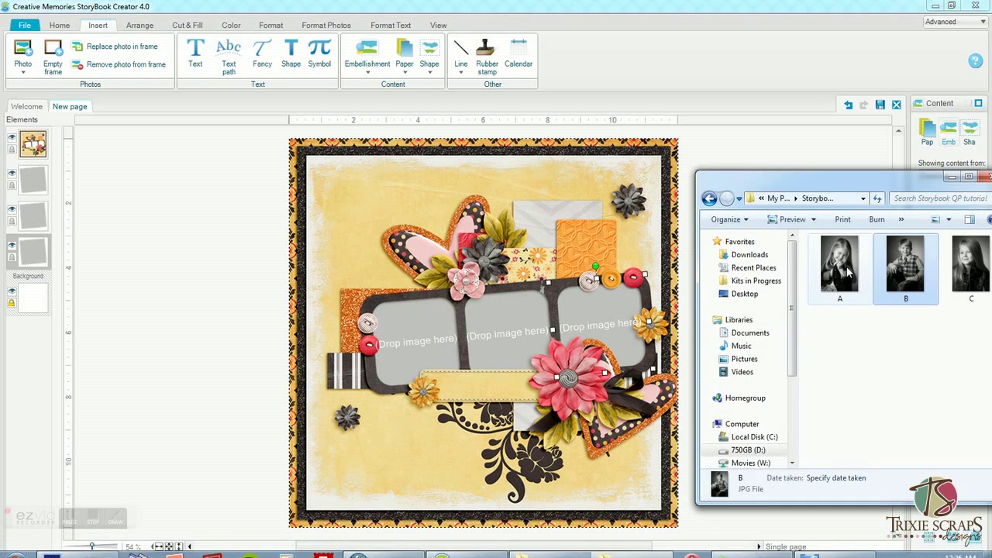
{"action": "left_click", "coordinate": [858, 269]}
{"action": "left_click_drag", "start_coordinate": [849, 255], "coordinate": [601, 306]}
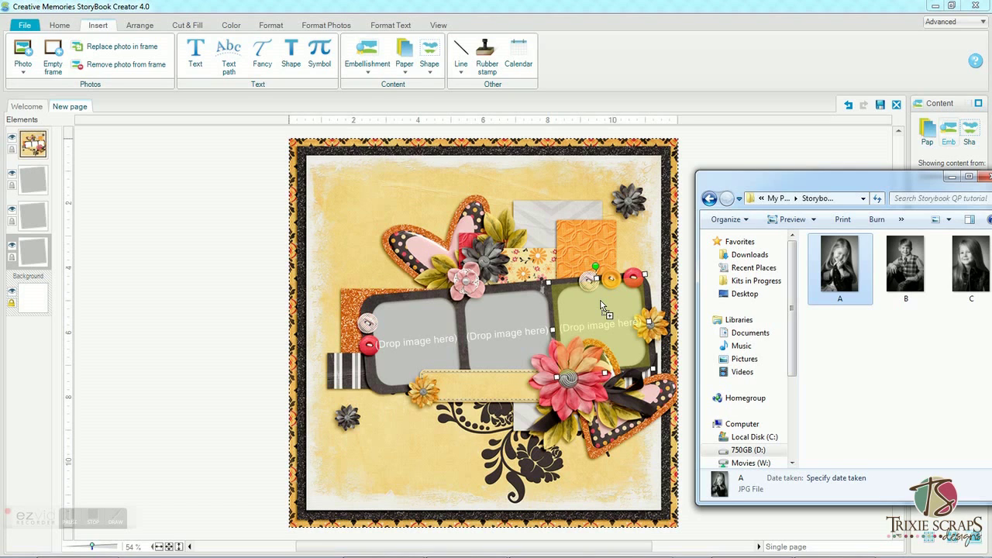
{"action": "left_click_drag", "start_coordinate": [601, 306], "coordinate": [605, 307]}
{"action": "left_click_drag", "start_coordinate": [641, 392], "coordinate": [640, 381]}
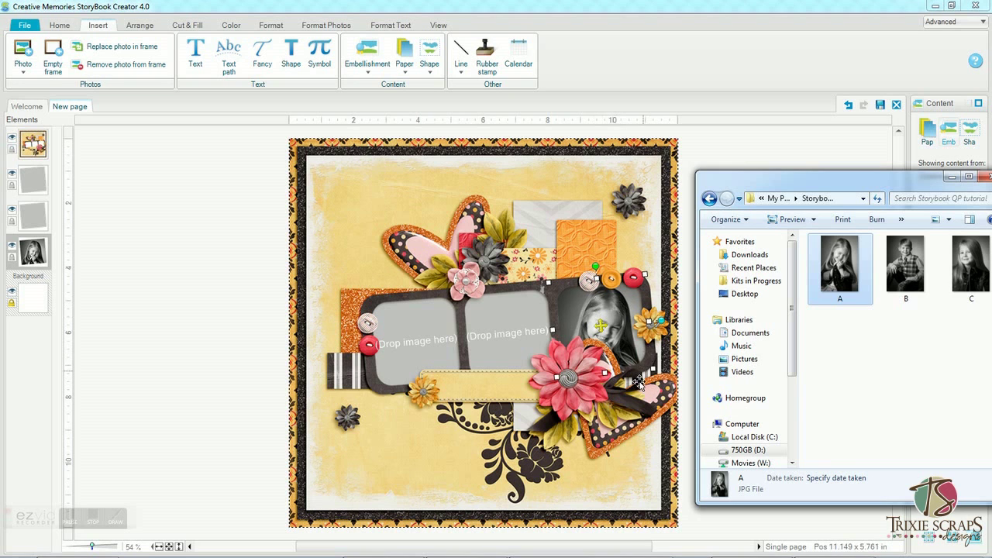
{"action": "left_click_drag", "start_coordinate": [921, 183], "coordinate": [711, 183]}
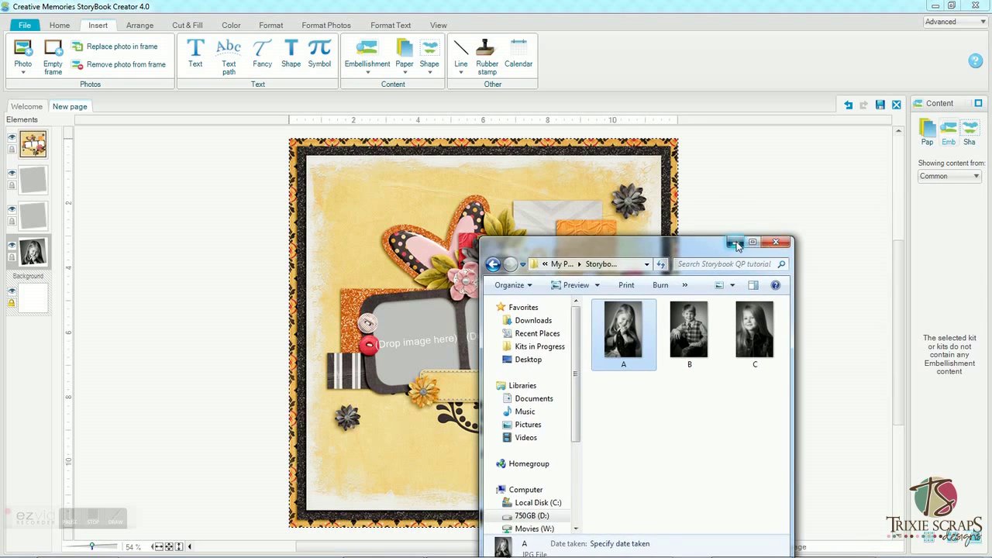
Step: Enlarge and shift the girl's photo so her face sits centred in the right opening
{"action": "left_click", "coordinate": [648, 310]}
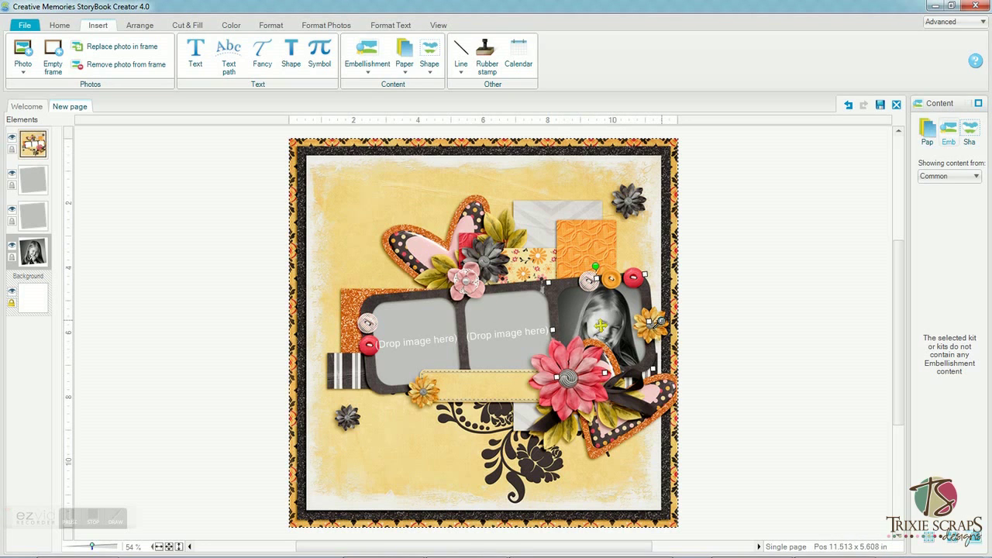
{"action": "left_click_drag", "start_coordinate": [658, 319], "coordinate": [666, 318]}
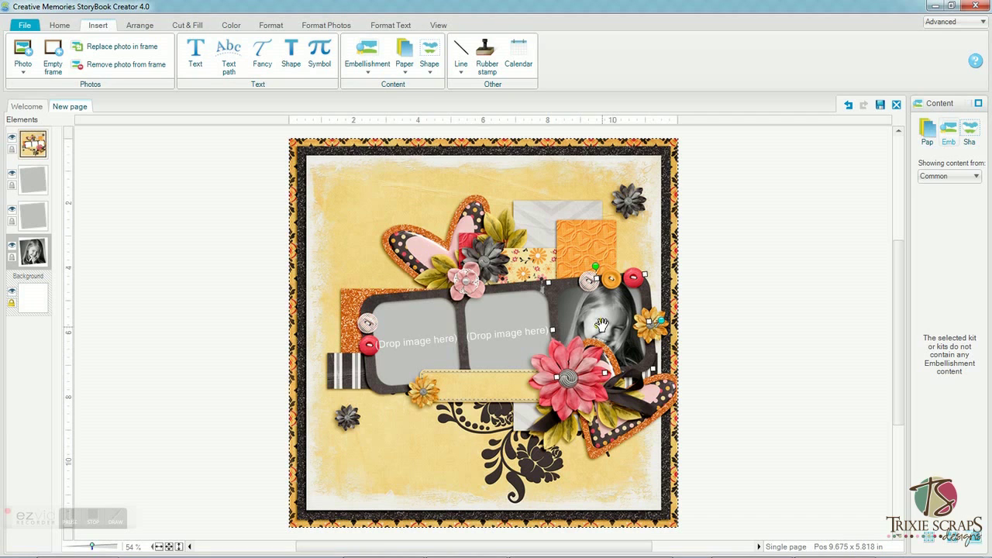
{"action": "left_click_drag", "start_coordinate": [602, 324], "coordinate": [599, 319]}
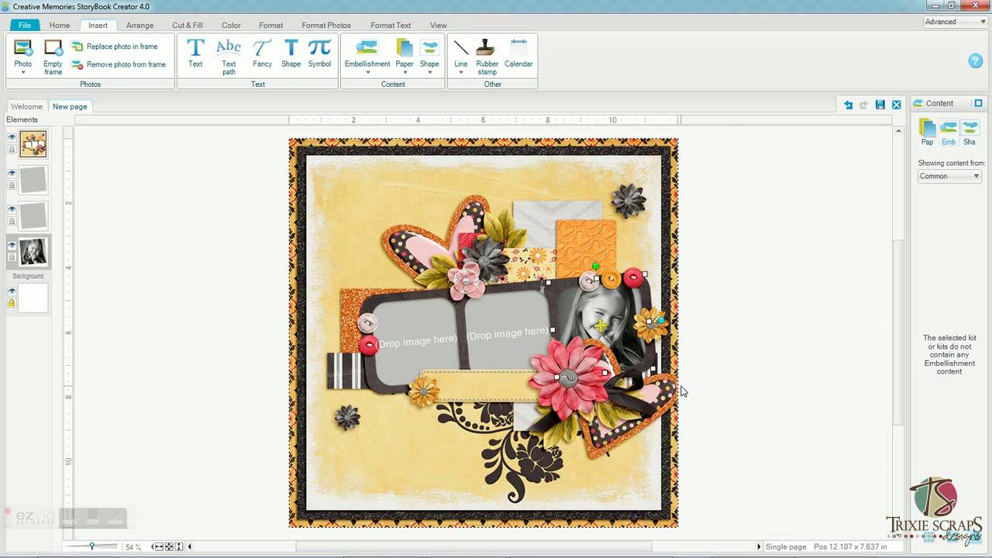
{"action": "left_click", "coordinate": [499, 356]}
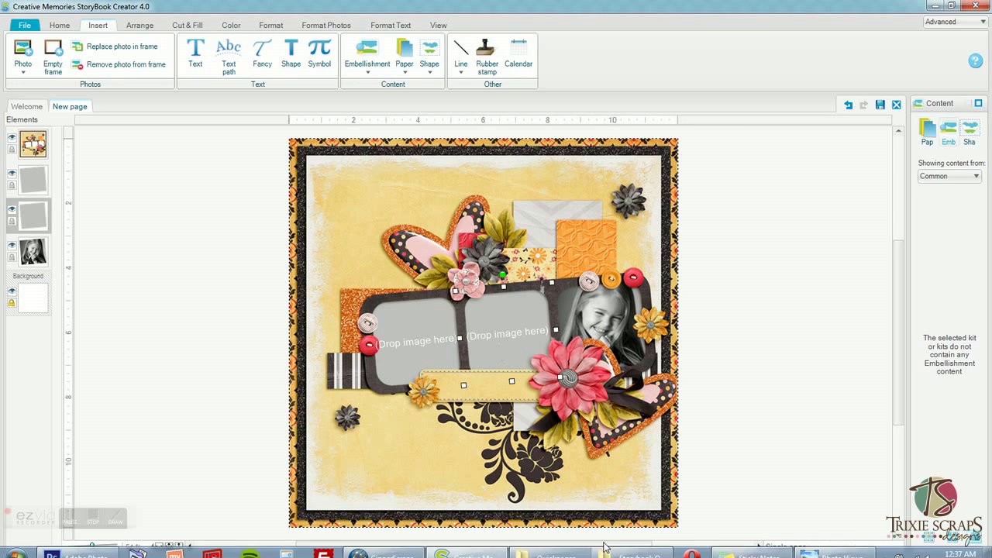
Step: Drop photo C into the middle opening and shift it to centre the girl's face
{"action": "left_click", "coordinate": [629, 545]}
{"action": "left_click_drag", "start_coordinate": [784, 349], "coordinate": [472, 316]}
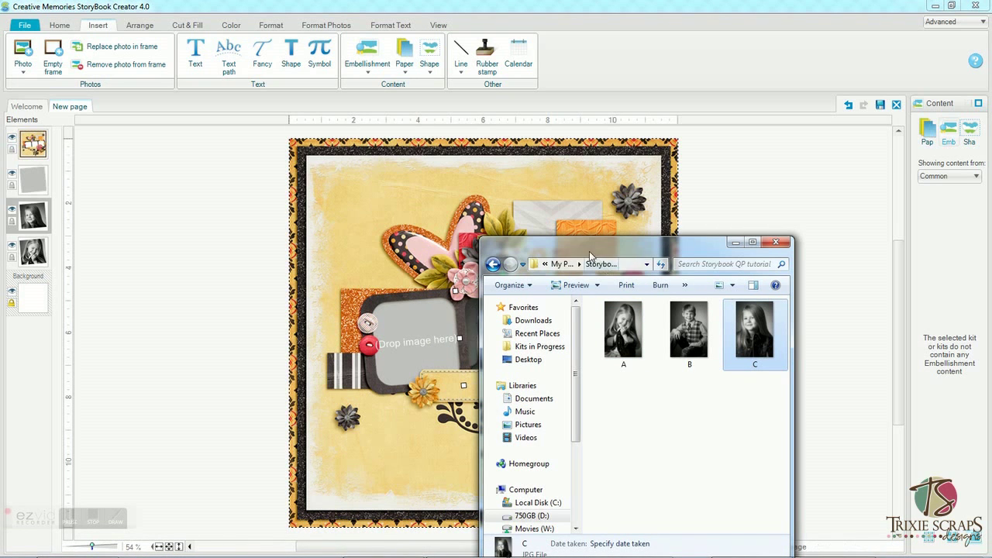
{"action": "left_click_drag", "start_coordinate": [604, 243], "coordinate": [769, 221]}
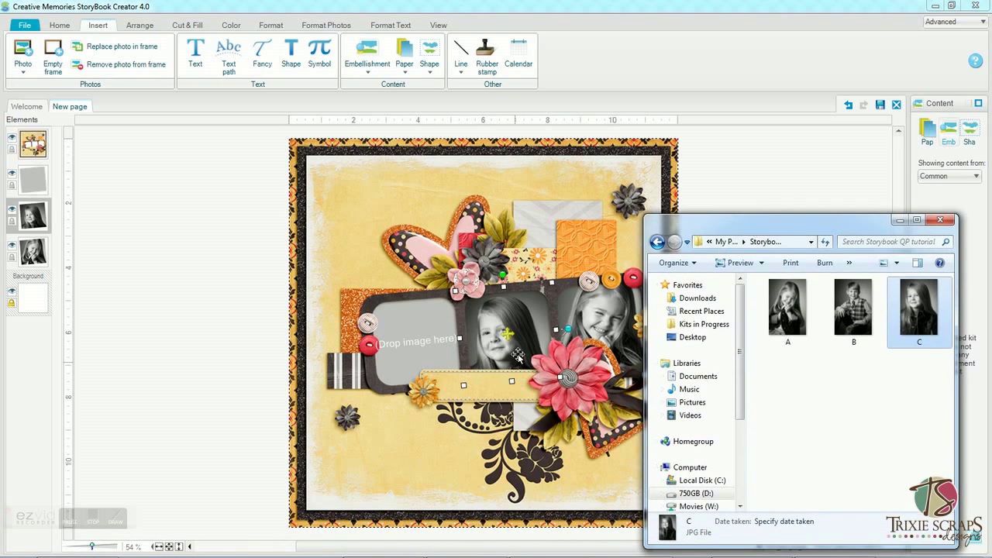
{"action": "left_click", "coordinate": [568, 329]}
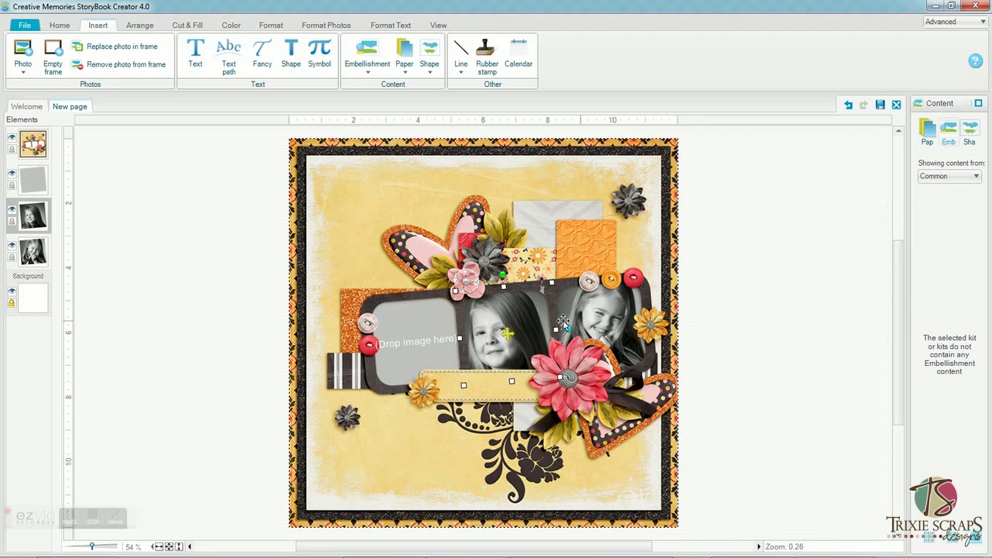
{"action": "left_click_drag", "start_coordinate": [507, 333], "coordinate": [517, 328]}
{"action": "left_click", "coordinate": [409, 368]}
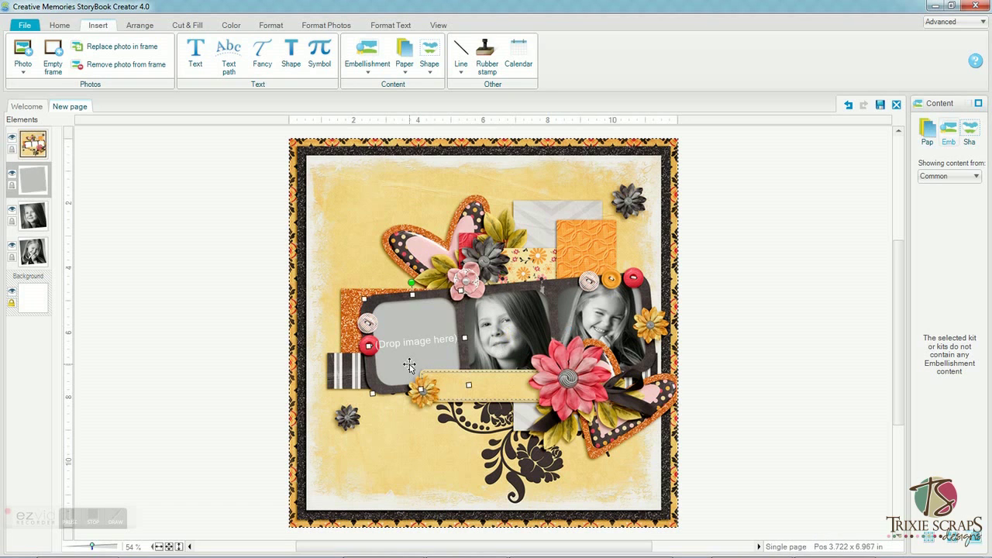
Step: Place photo B of the boy in the left opening and reposition it within the frame
{"action": "left_click", "coordinate": [626, 549]}
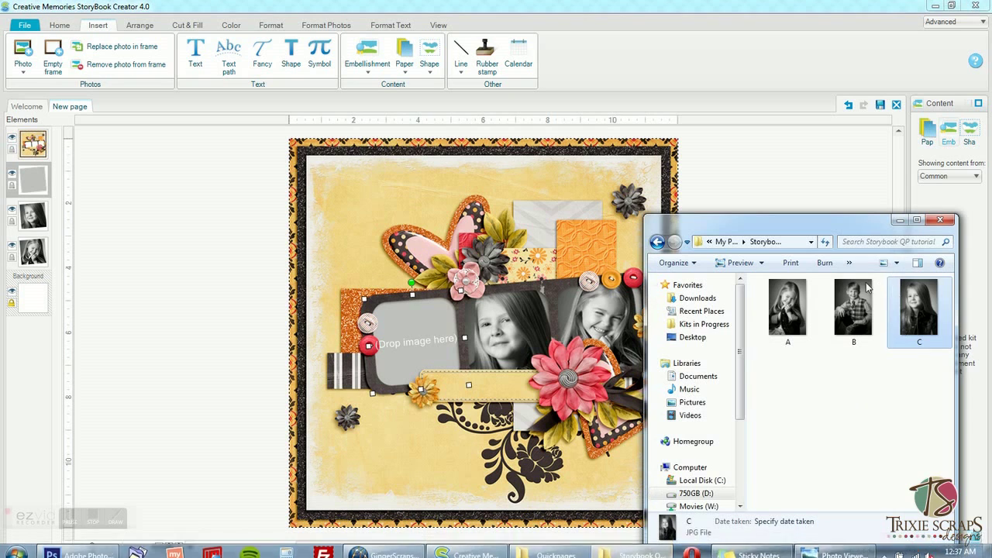
{"action": "left_click", "coordinate": [855, 341]}
{"action": "left_click_drag", "start_coordinate": [468, 353], "coordinate": [417, 322]}
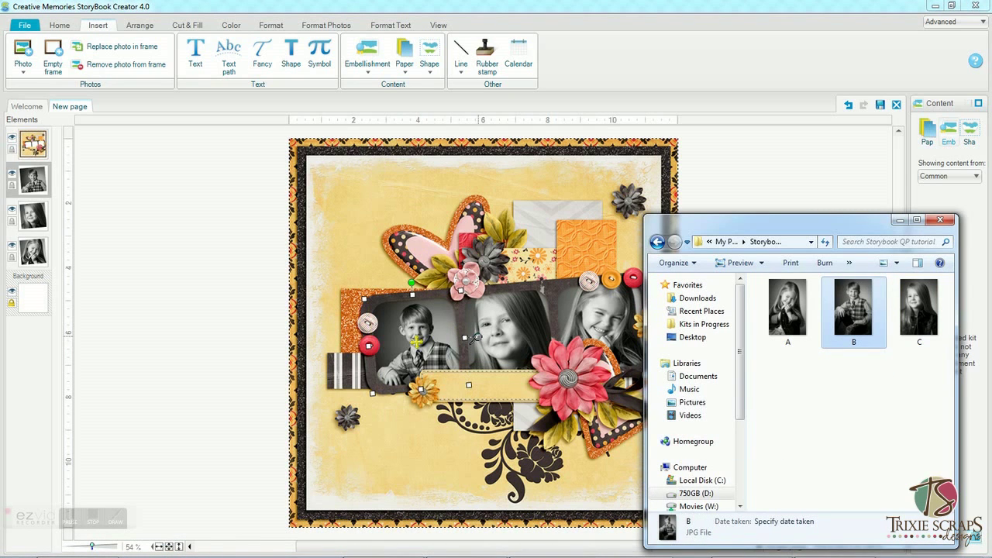
{"action": "left_click", "coordinate": [474, 338]}
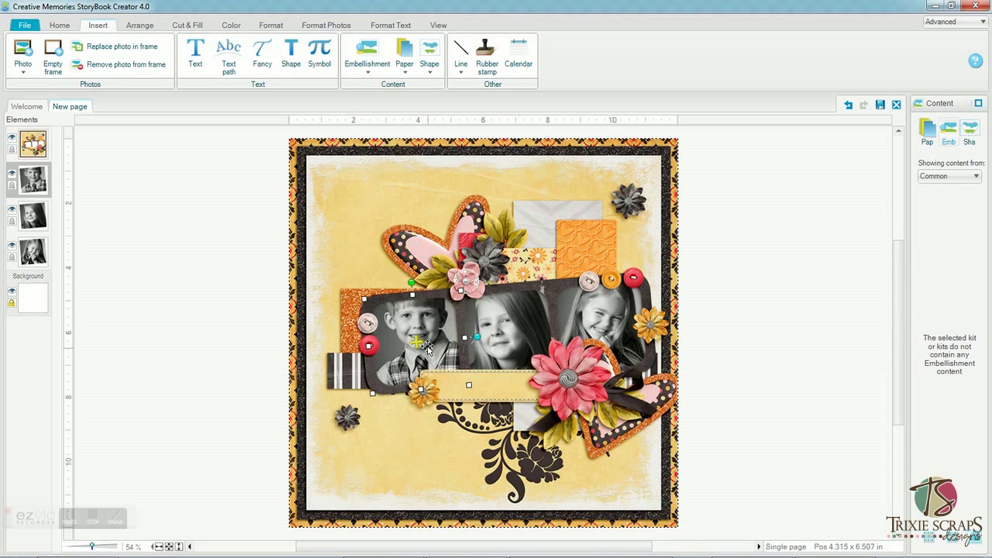
{"action": "left_click_drag", "start_coordinate": [423, 345], "coordinate": [416, 364]}
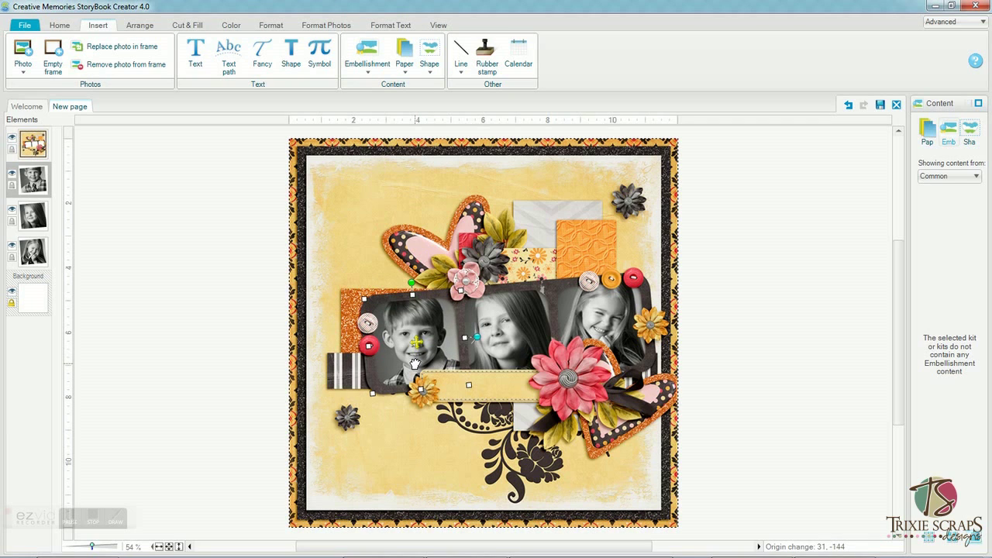
Step: Zoom the middle girl's photo out slightly
{"action": "left_click", "coordinate": [516, 331]}
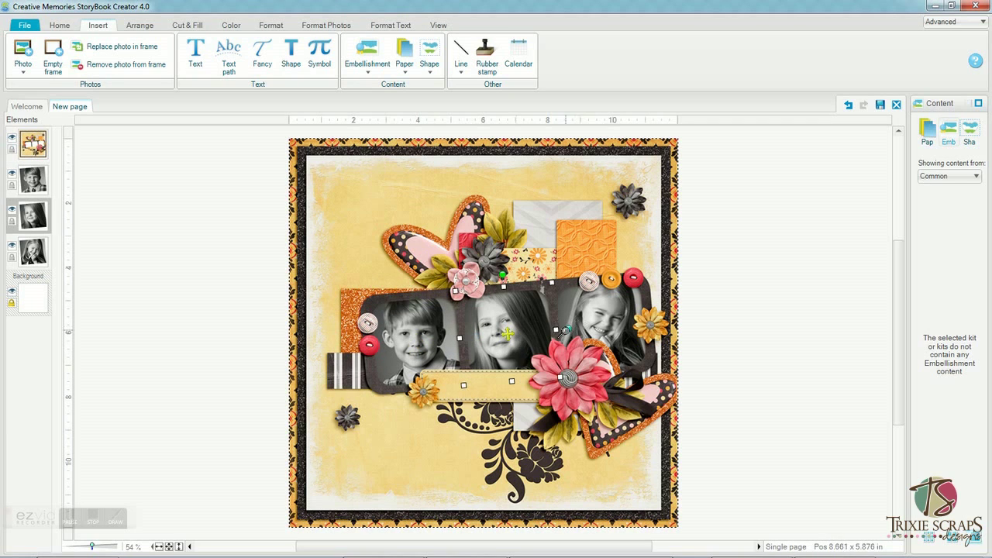
{"action": "left_click_drag", "start_coordinate": [567, 331], "coordinate": [507, 334]}
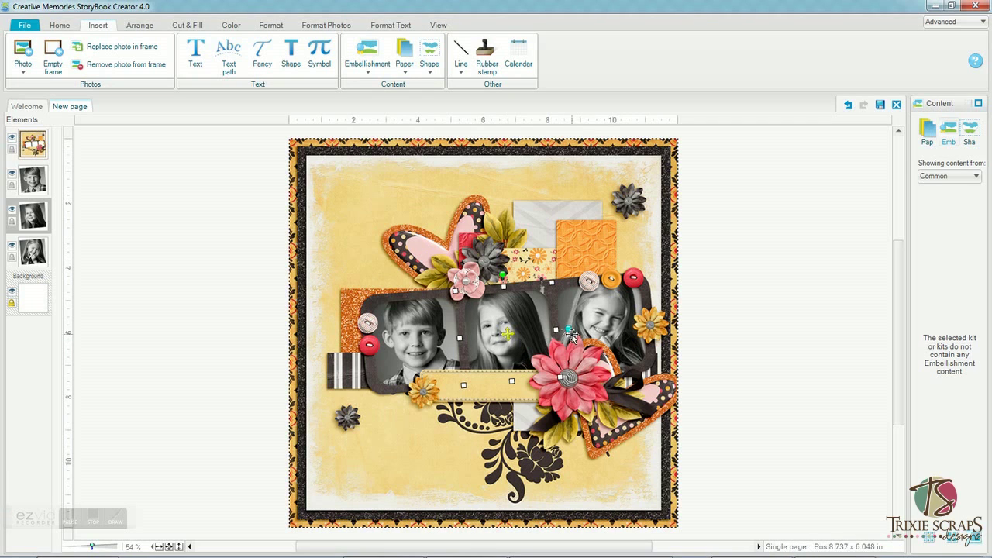
{"action": "left_click", "coordinate": [431, 179]}
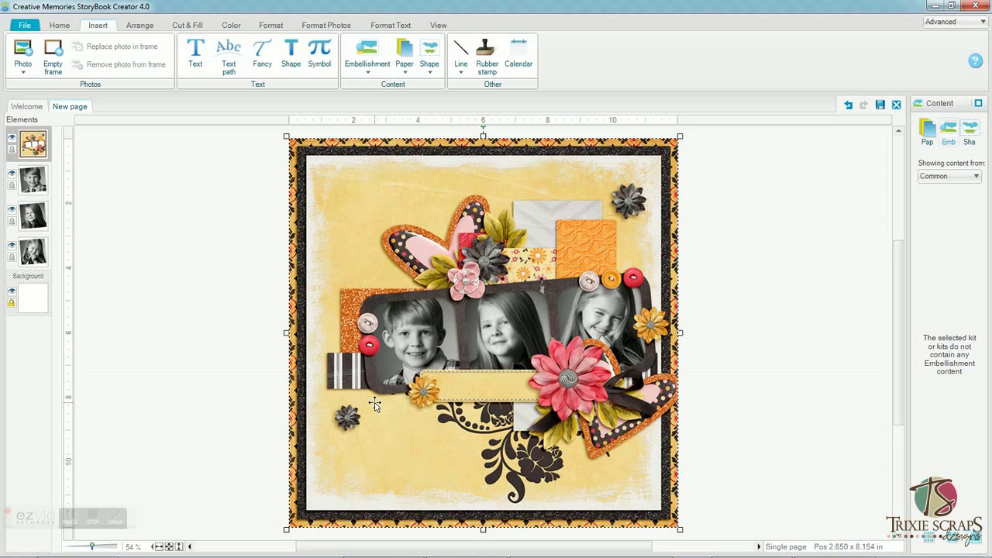
Step: Save a copy of the page to the Desktop as JPG file 'niecesnephew'
{"action": "left_click", "coordinate": [26, 25]}
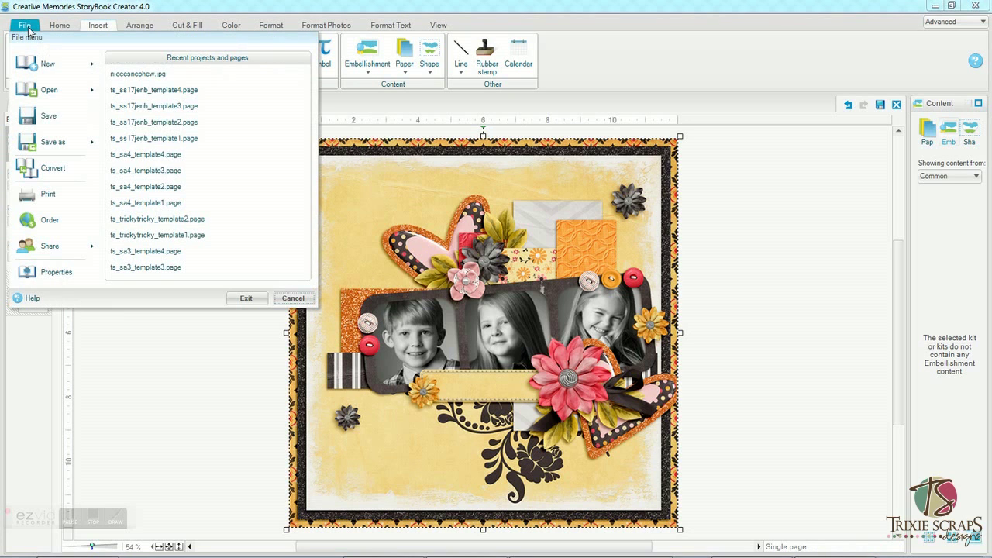
{"action": "mouse_move", "coordinate": [54, 142]}
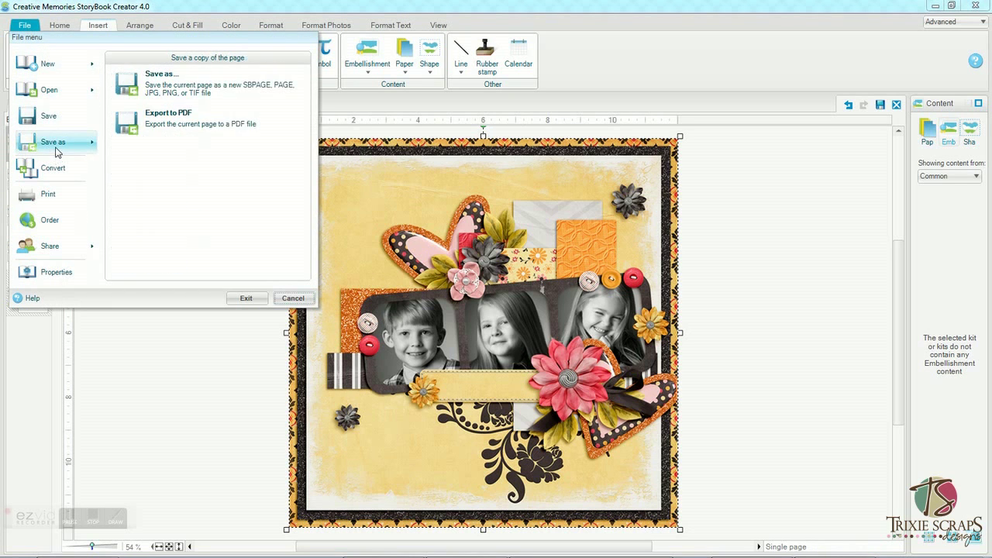
{"action": "left_click", "coordinate": [177, 91]}
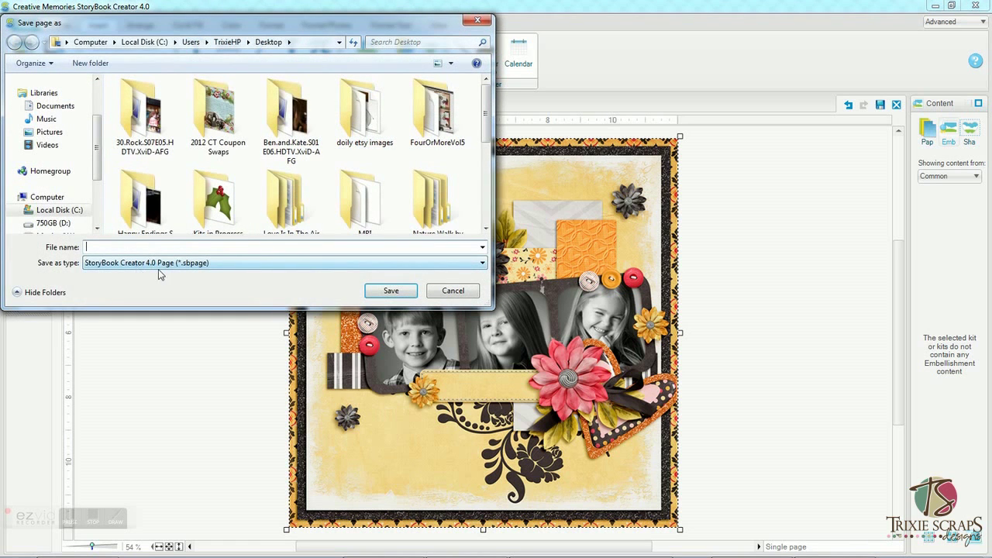
{"action": "left_click", "coordinate": [479, 263]}
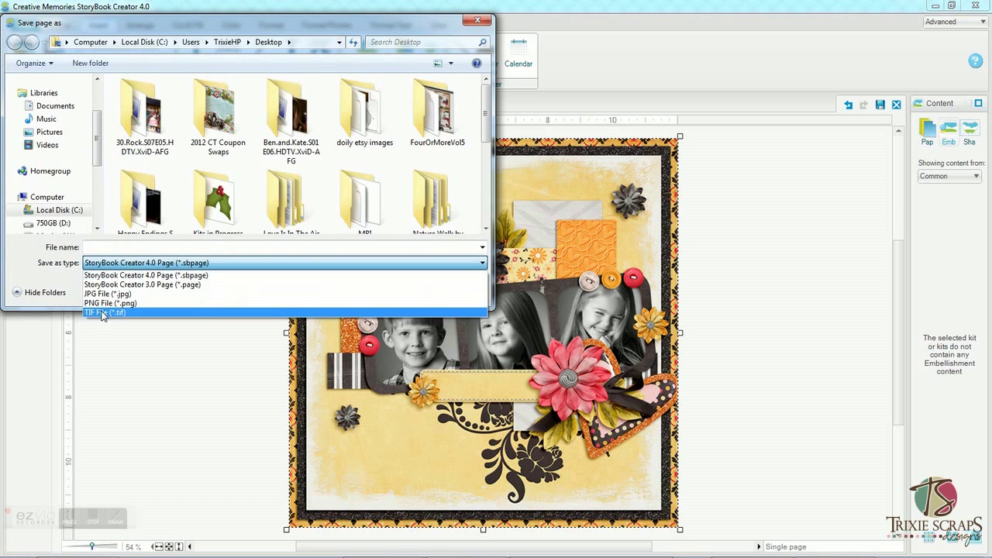
{"action": "left_click", "coordinate": [116, 294]}
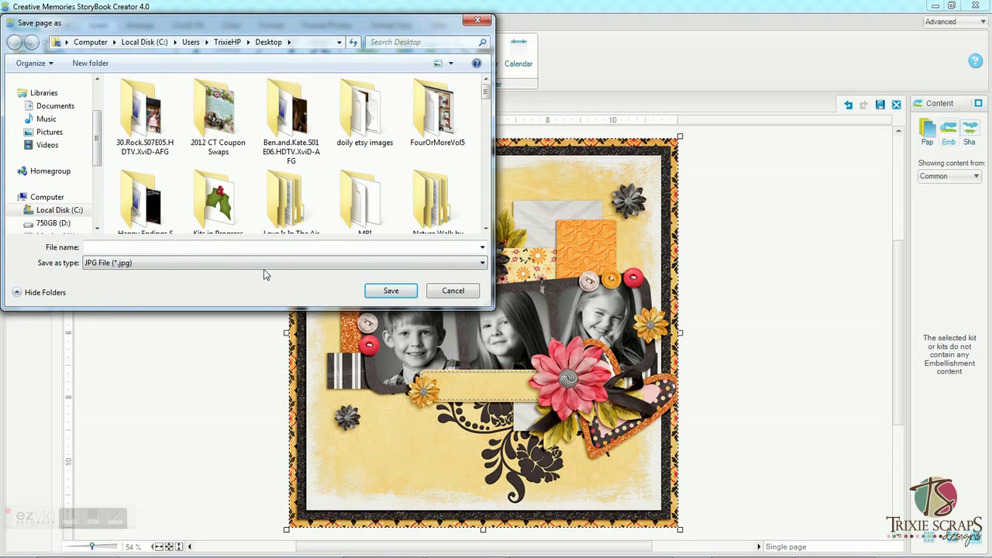
{"action": "scroll", "coordinate": [44, 111], "scroll_direction": "up", "scroll_amount": 2}
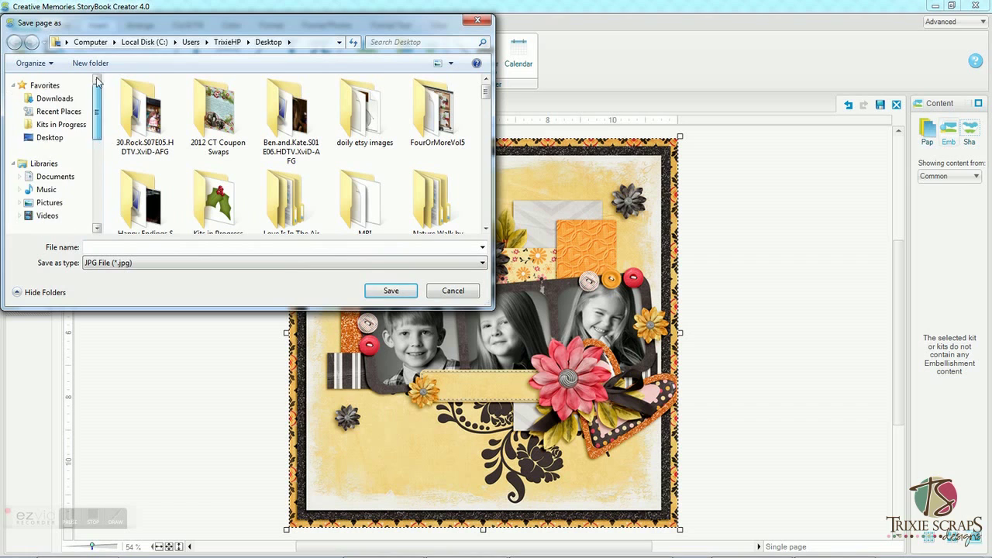
{"action": "left_click", "coordinate": [49, 137]}
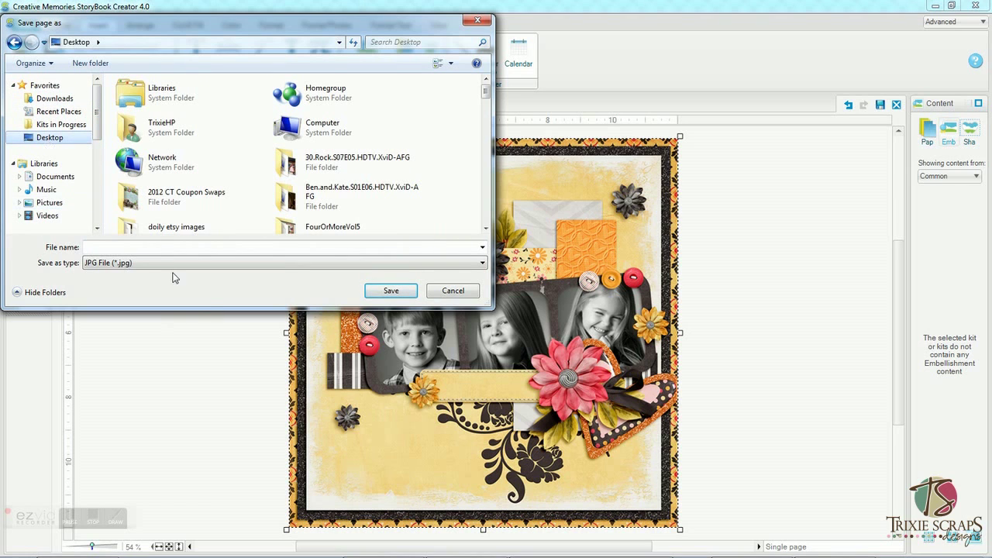
{"action": "left_click", "coordinate": [114, 247]}
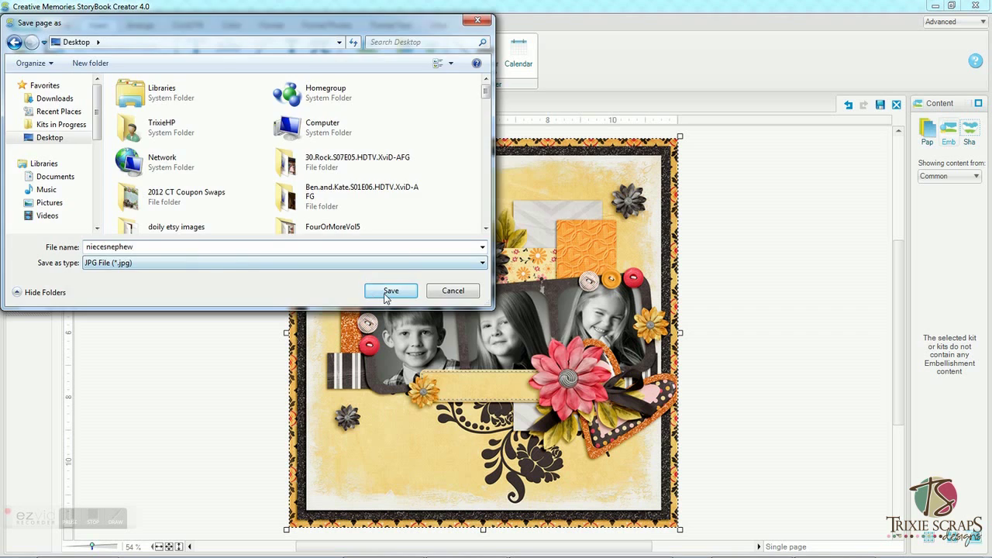
{"action": "left_click", "coordinate": [384, 292]}
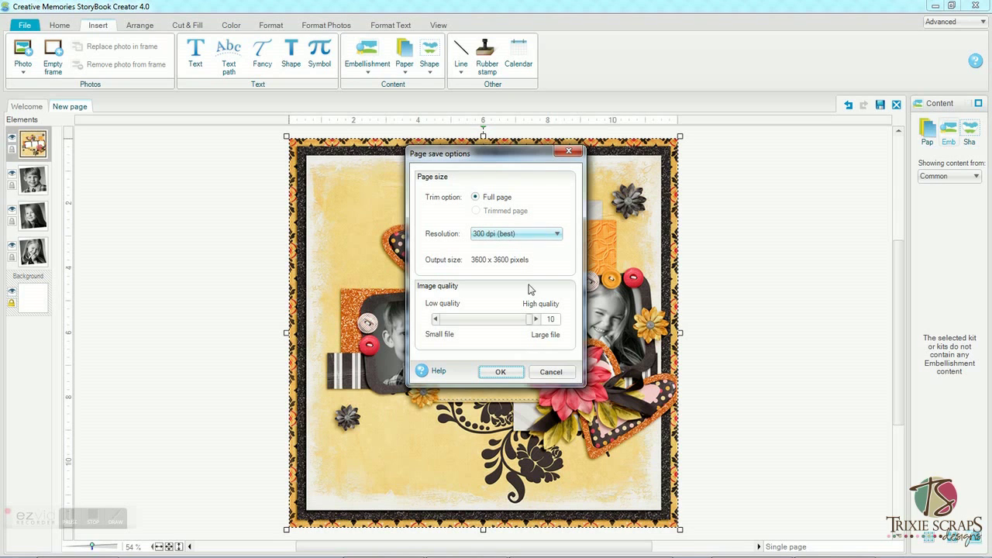
Step: Accept the full-page 300 dpi output settings to export niecesnephew.jpg
{"action": "left_click", "coordinate": [498, 372]}
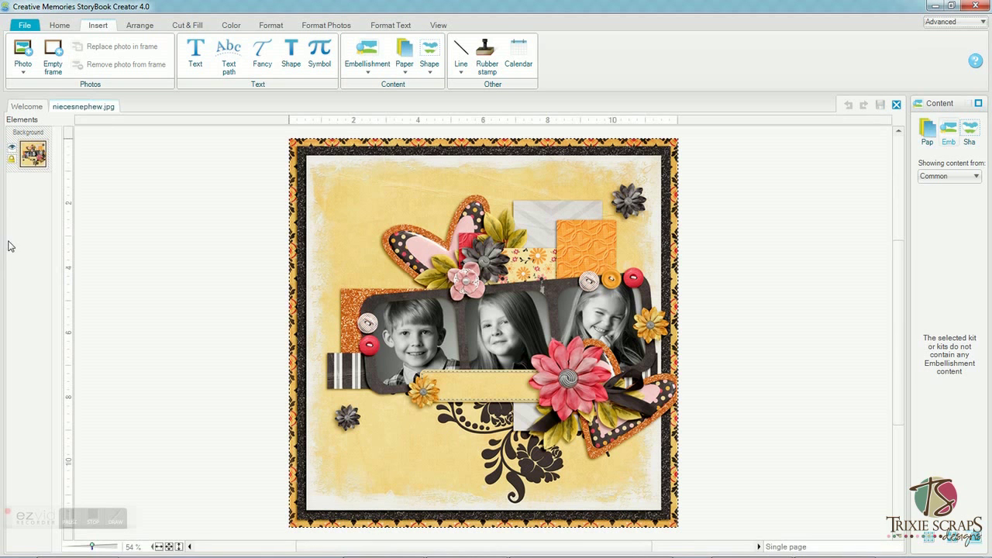
{"action": "mouse_move", "coordinate": [28, 154]}
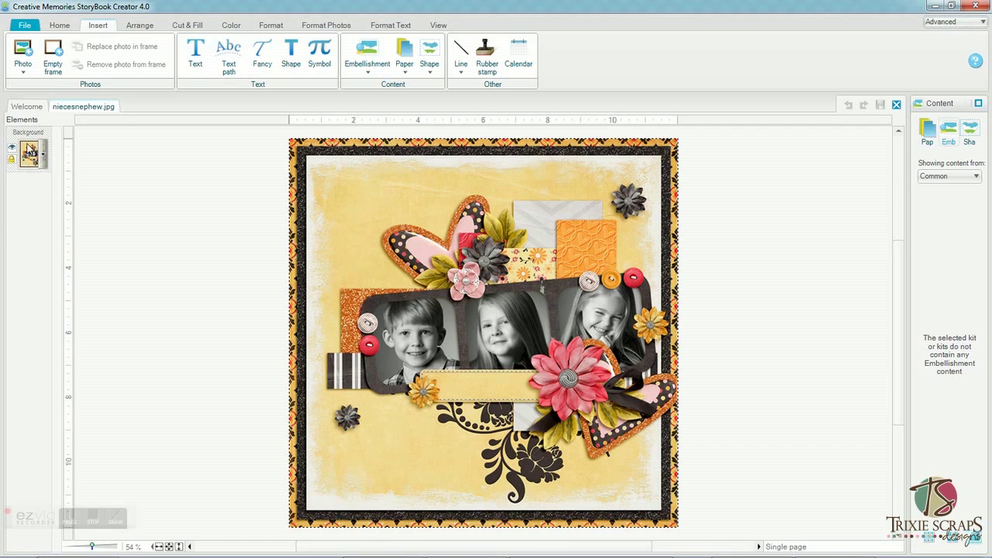